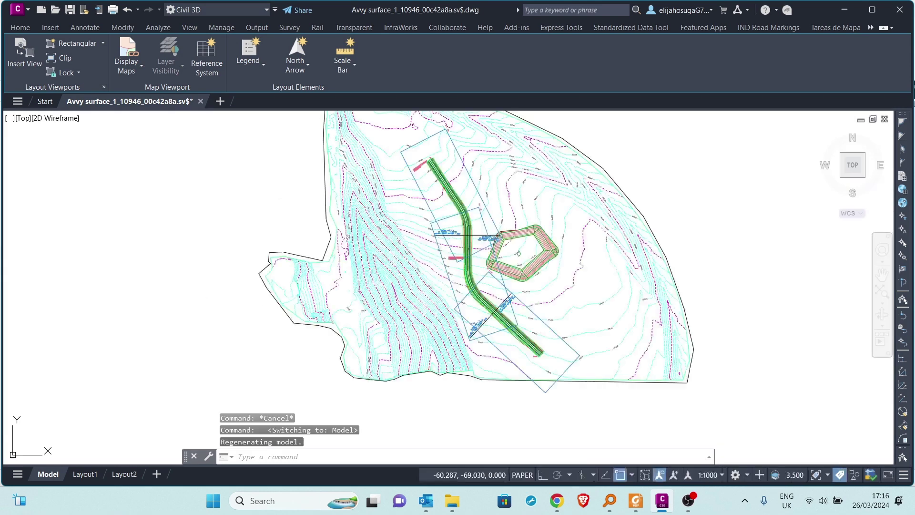
- Start creating plan and profile sheets from the view frame group Frame - Lower Eastern Alignment - (2), keeping the drawing's view frames in view
middle_drag(481, 238, 358, 278)
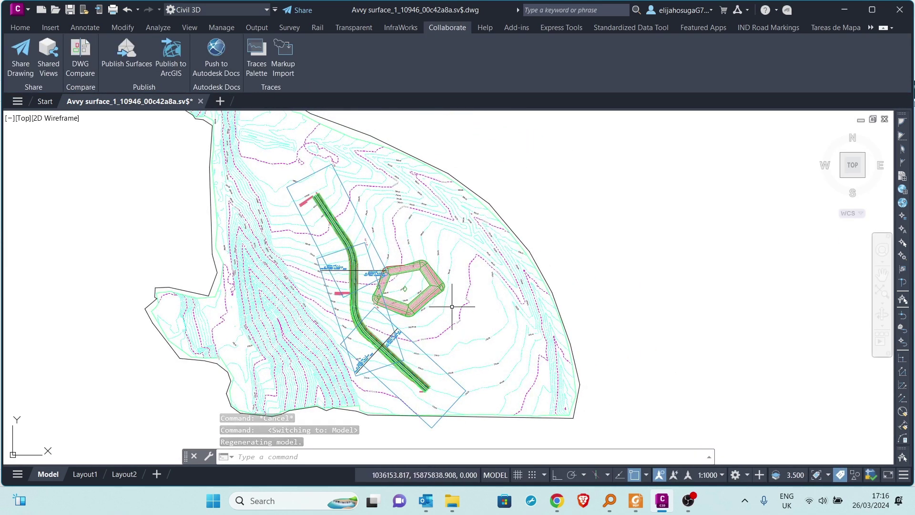
middle_drag(453, 302, 413, 268)
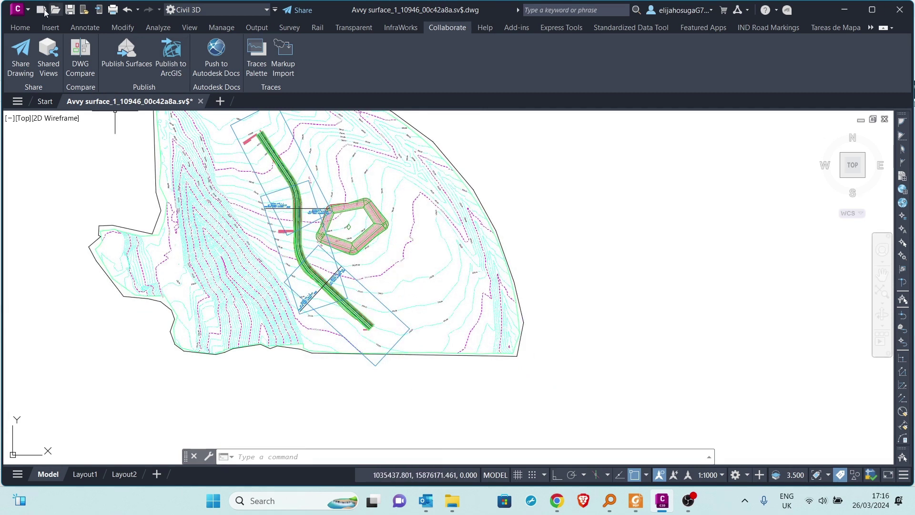
click(256, 27)
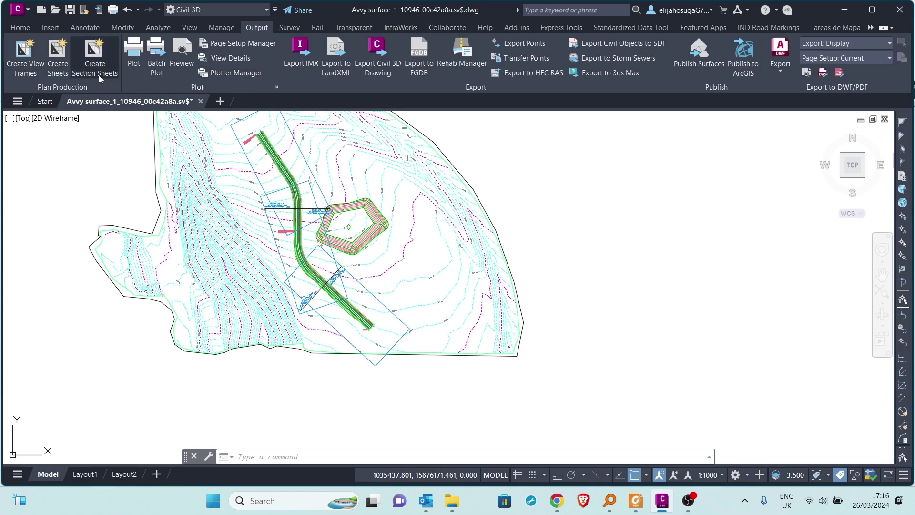
click(58, 52)
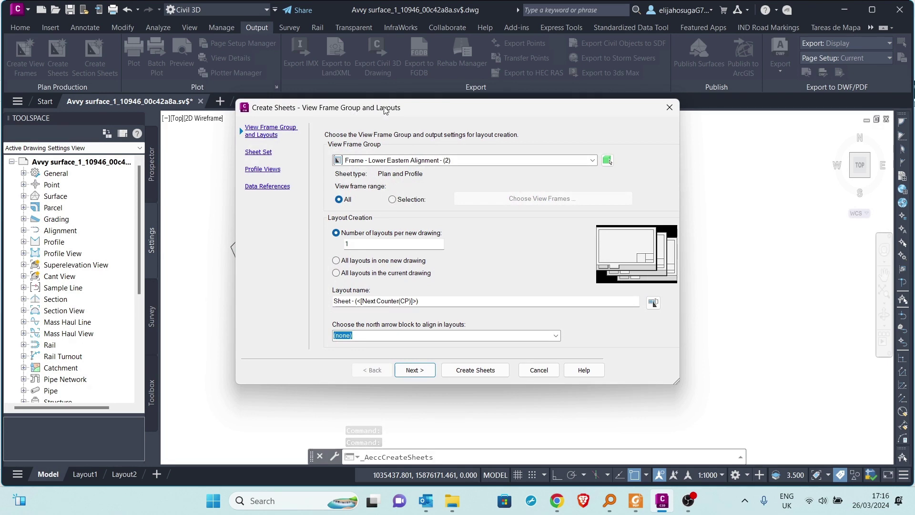
drag(457, 112, 639, 98)
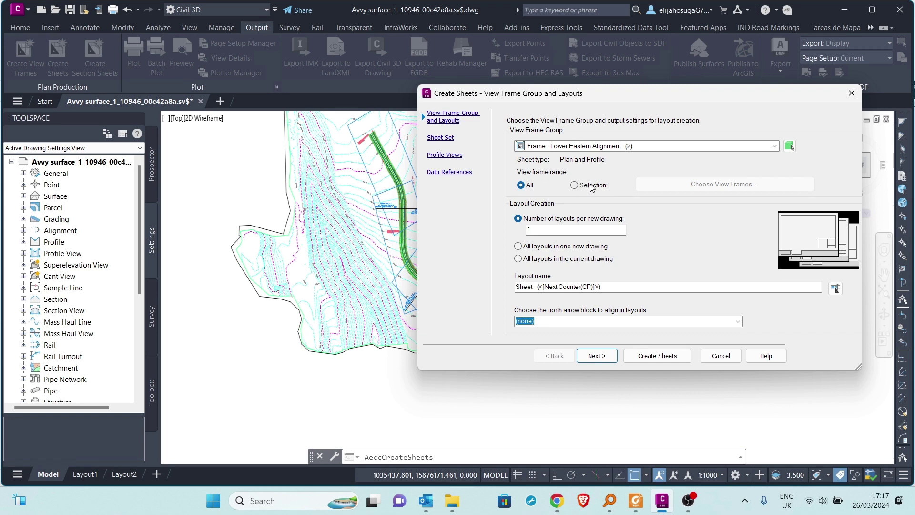
drag(609, 97, 682, 110)
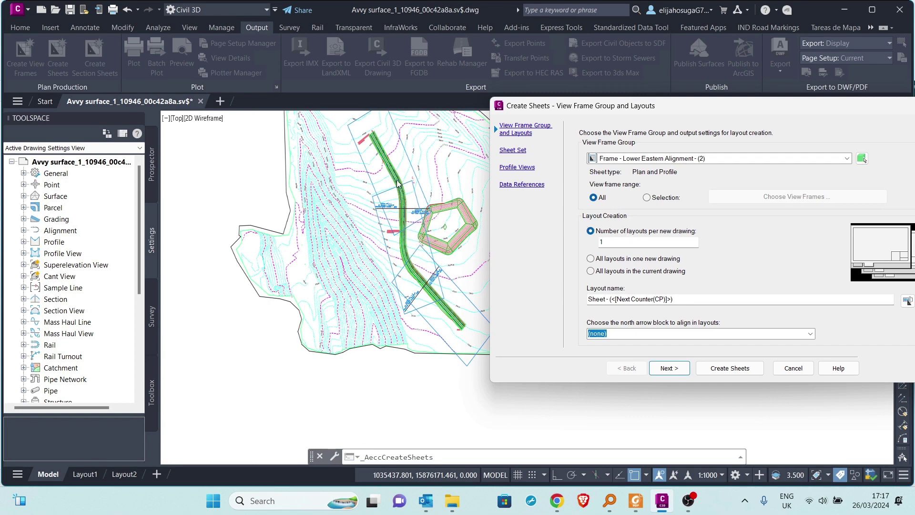
- Try limiting the view frame range to VF - (4), VF - (5) and VF - (6), and return it to All
click(646, 197)
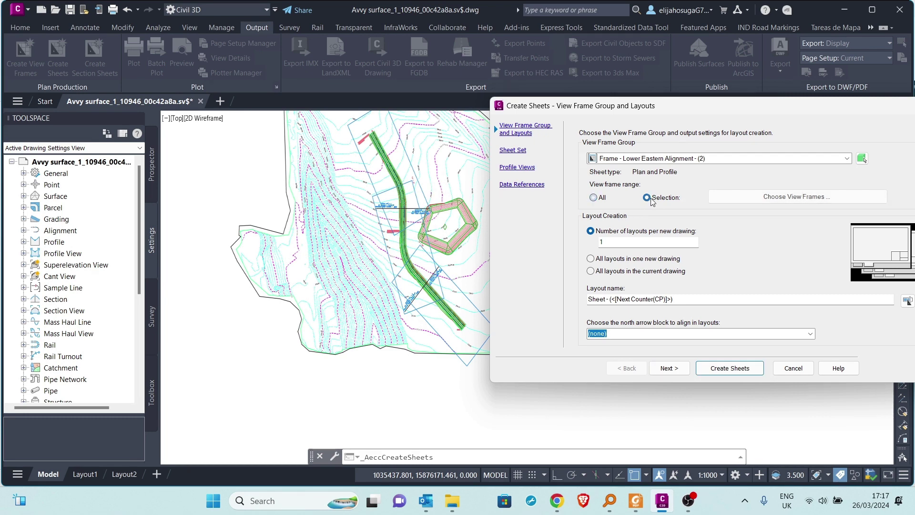
click(777, 199)
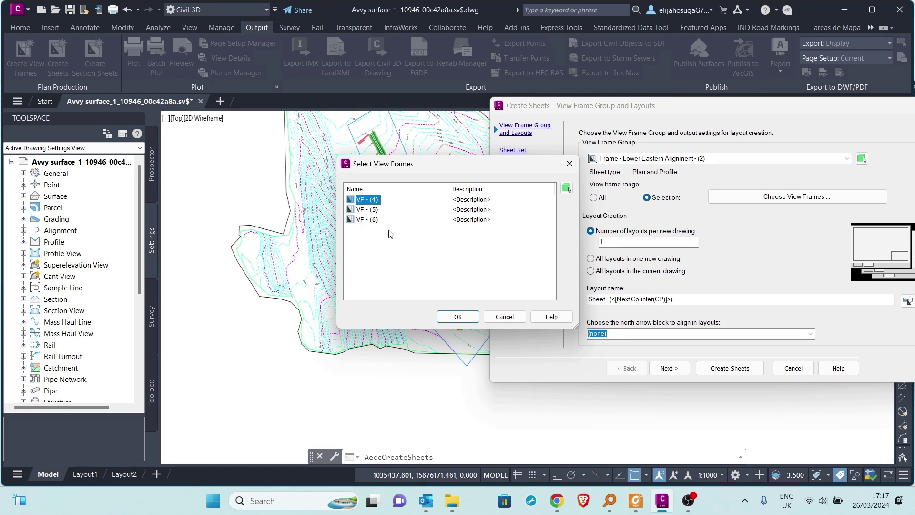
ctrl+click(363, 220)
ctrl+click(370, 210)
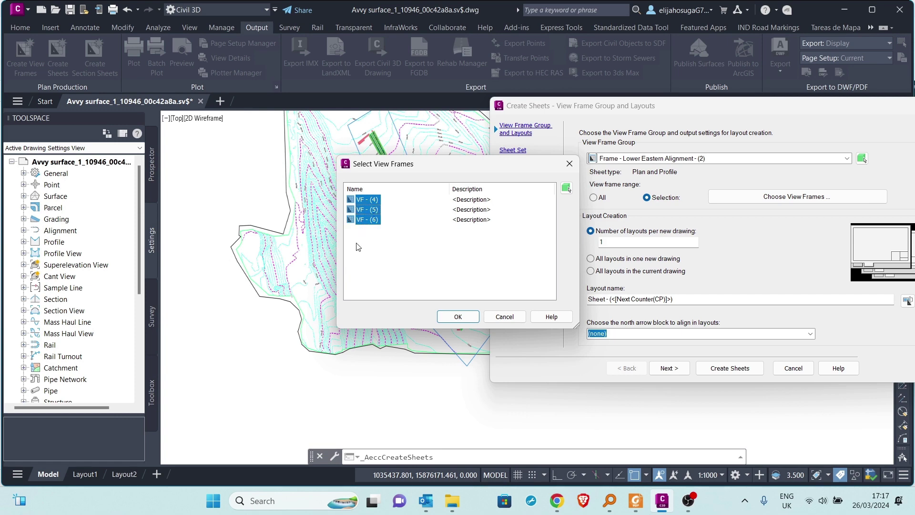
key(Return)
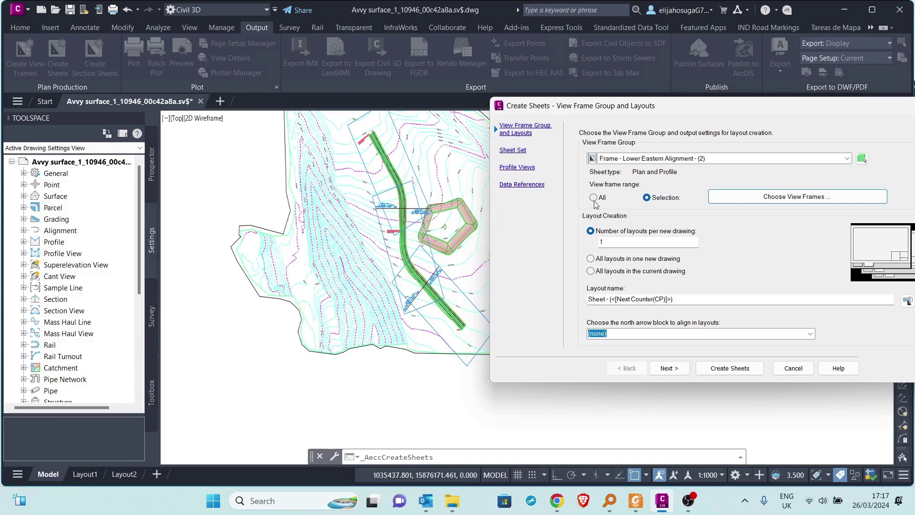
click(593, 197)
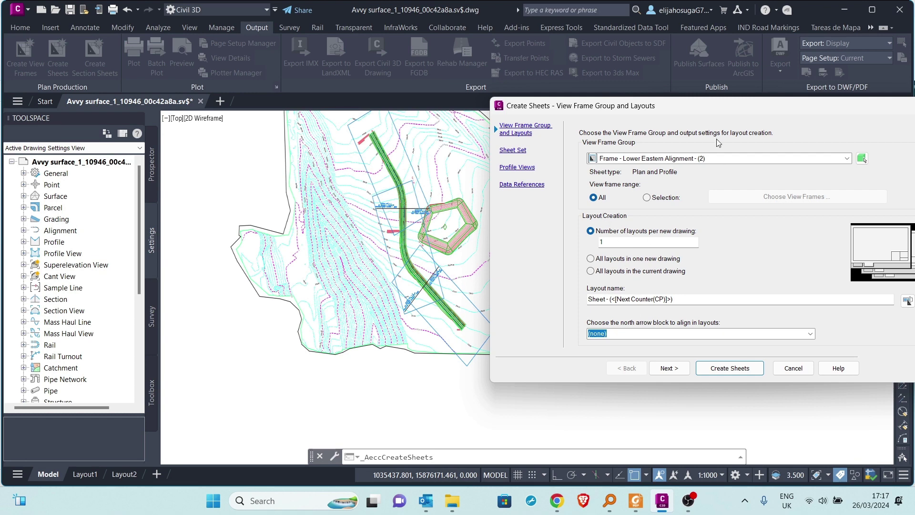
- Try 2 layouts per new drawing and set the number back to 1
drag(735, 105, 578, 75)
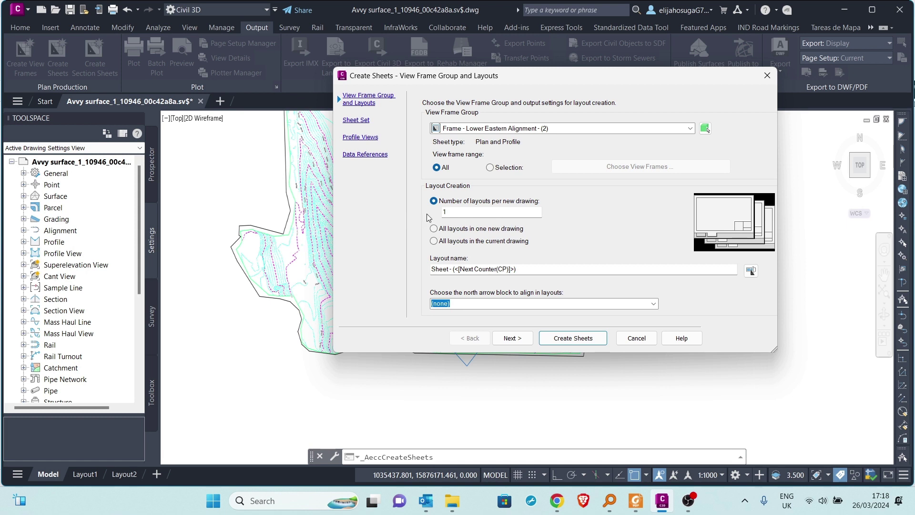
double_click(443, 213)
text(2)
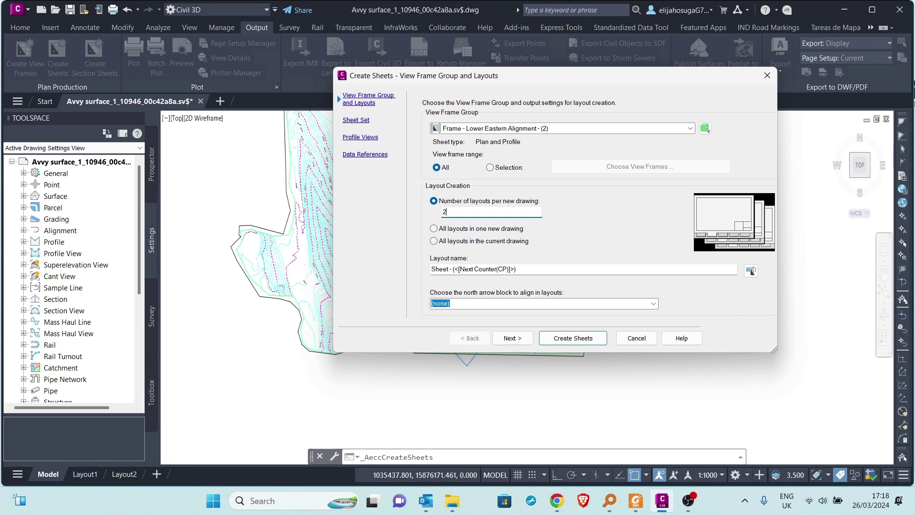
text(1)
drag(586, 72, 540, 69)
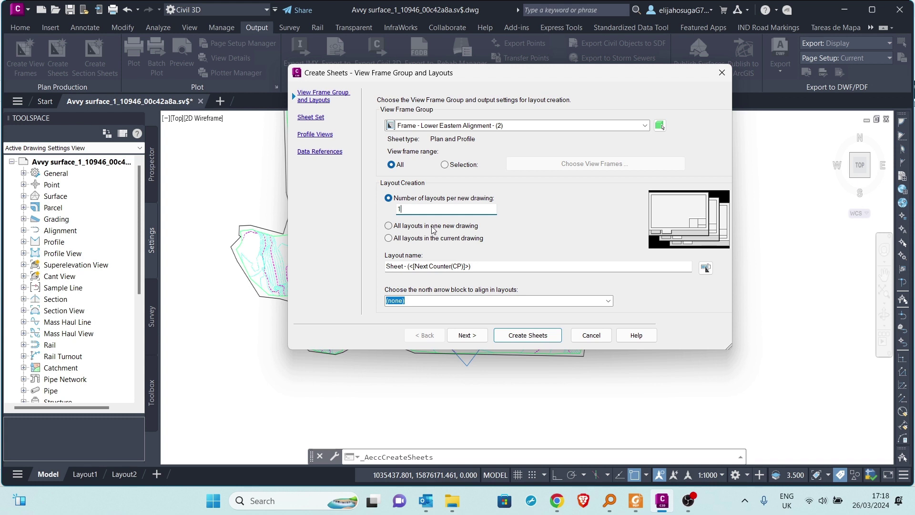
- Set all layouts to be created in the current drawing and clear the existing name in the layout name template
click(389, 238)
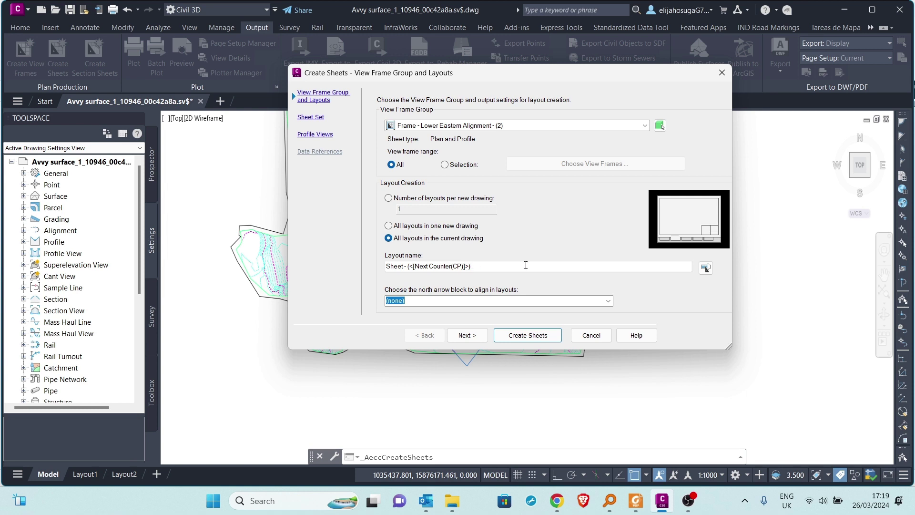
click(706, 268)
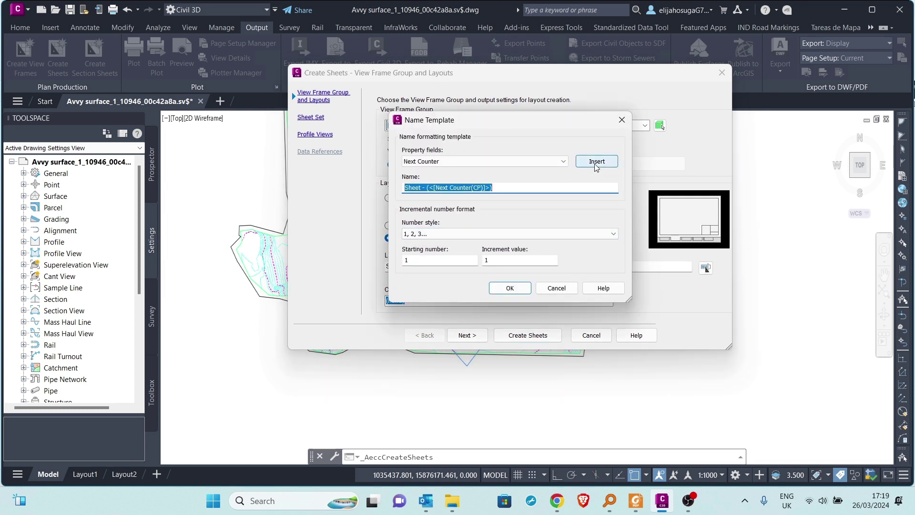
click(543, 162)
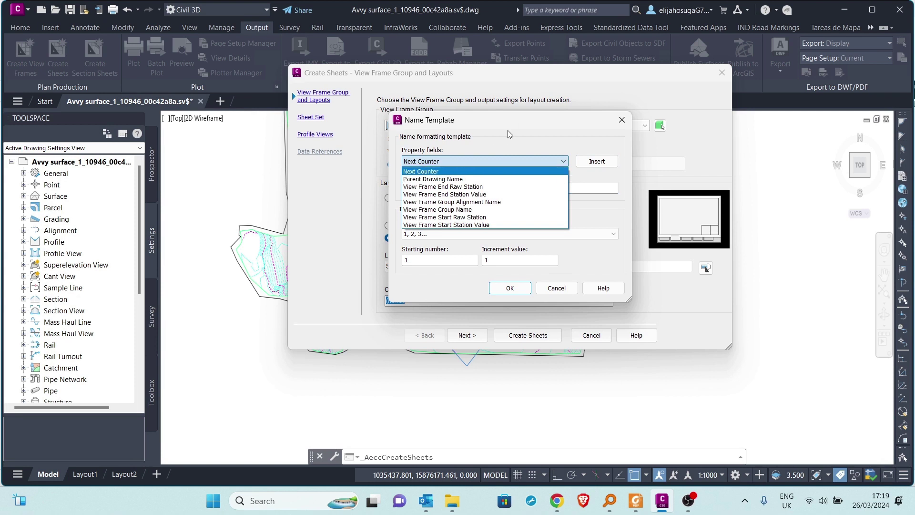
click(492, 155)
drag(498, 187, 399, 186)
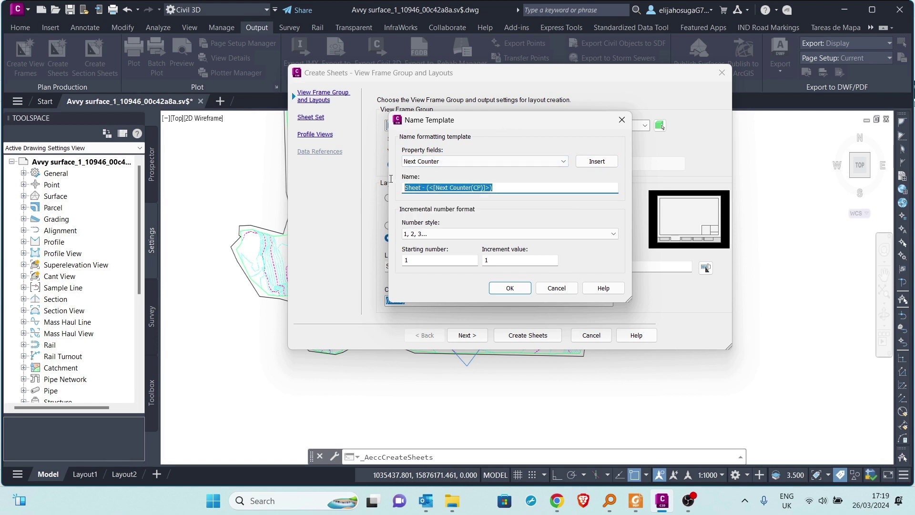
key(BackSpace)
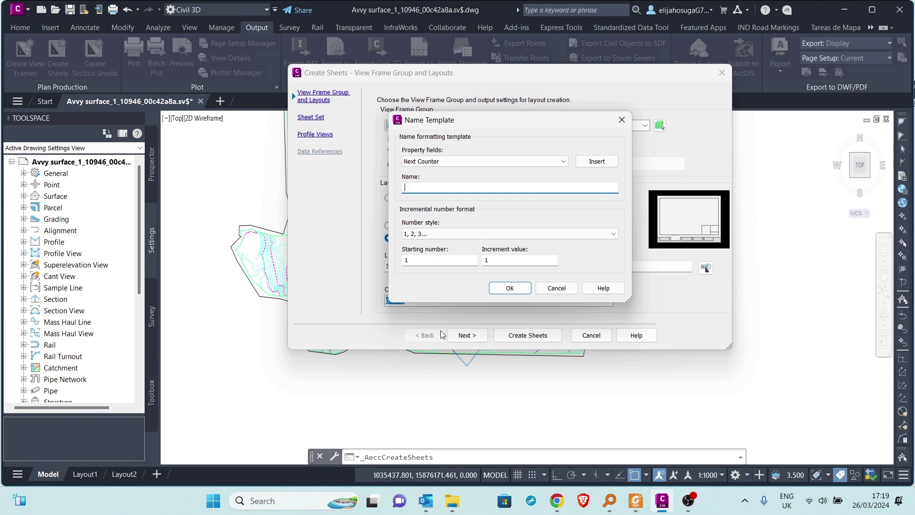
- Build the layout name template from View Frame Start Raw Station, a hyphen and View Frame End Station Value
click(550, 162)
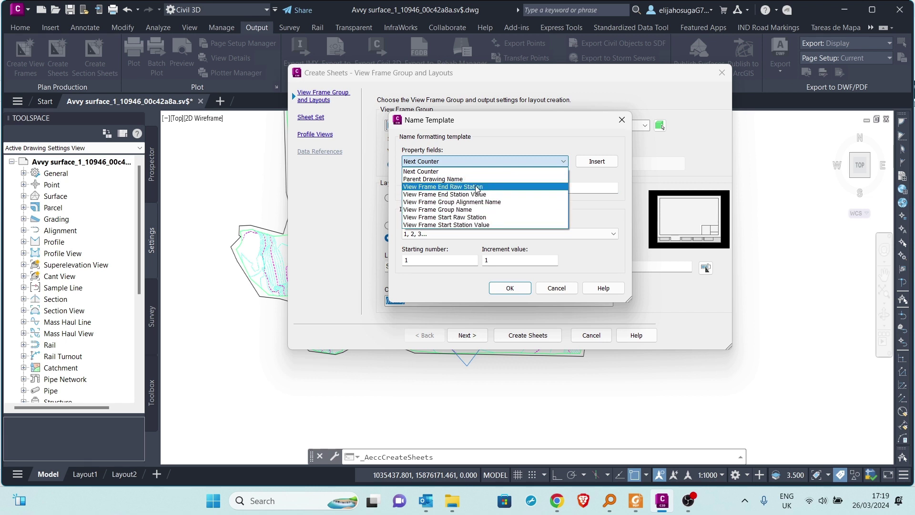
click(450, 218)
click(593, 161)
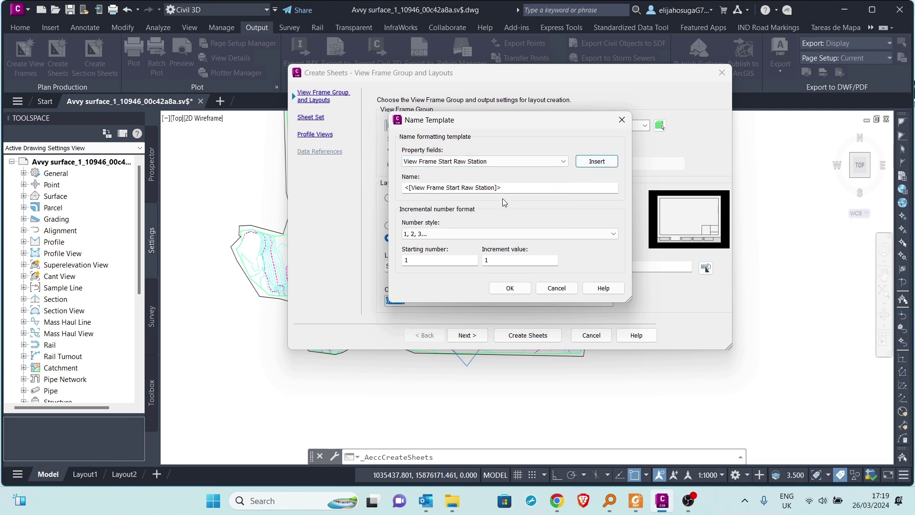
click(511, 188)
text(-)
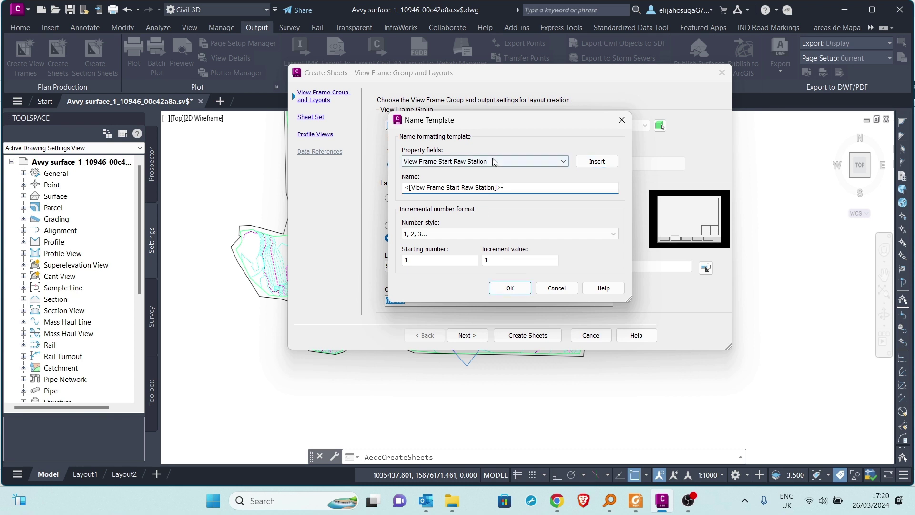
click(471, 162)
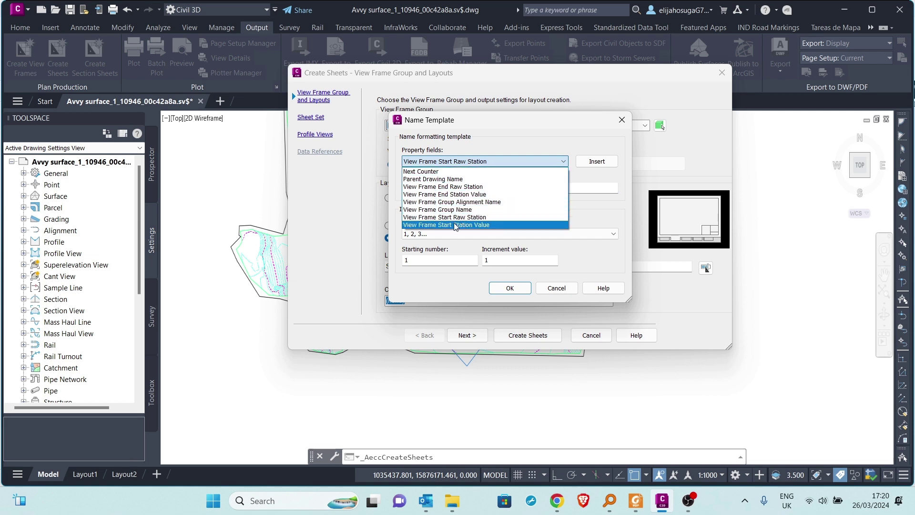
click(457, 194)
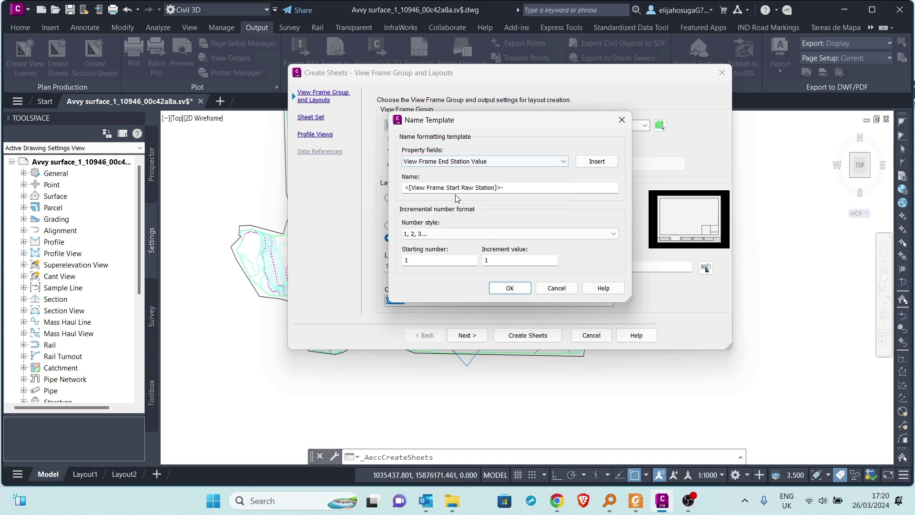
click(600, 159)
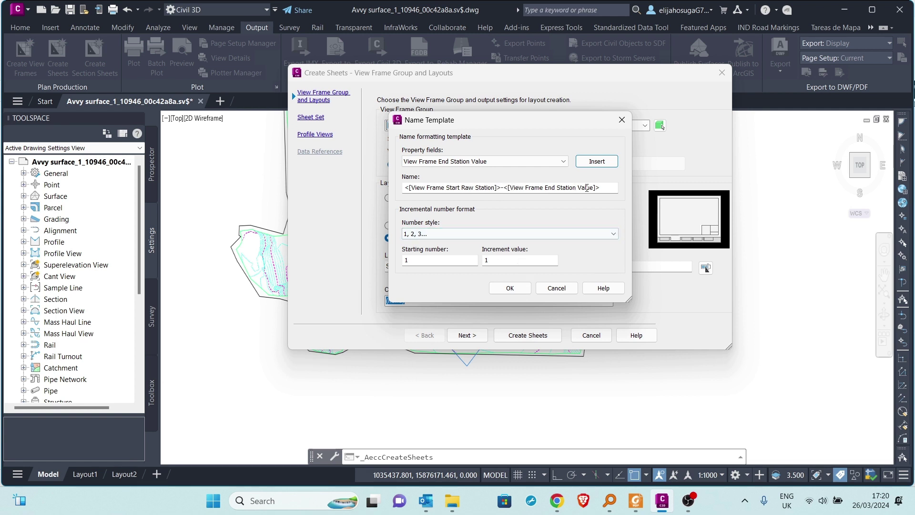
click(440, 233)
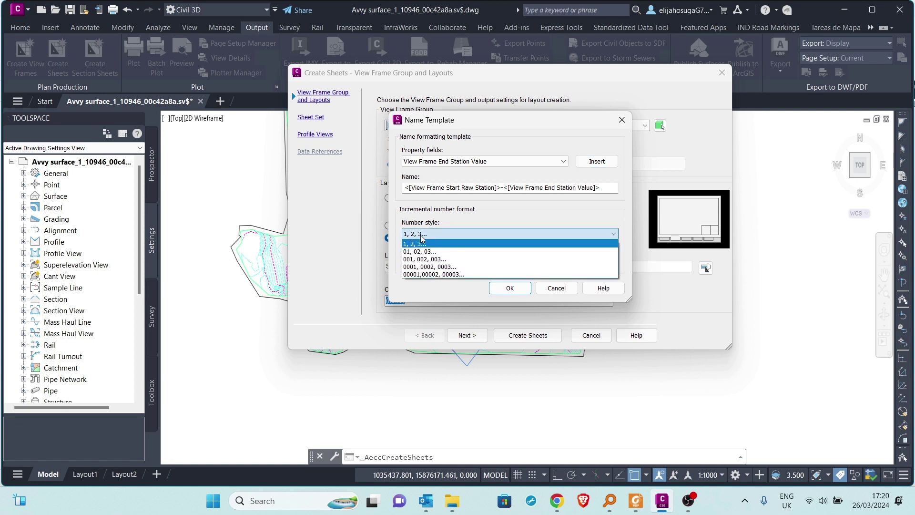
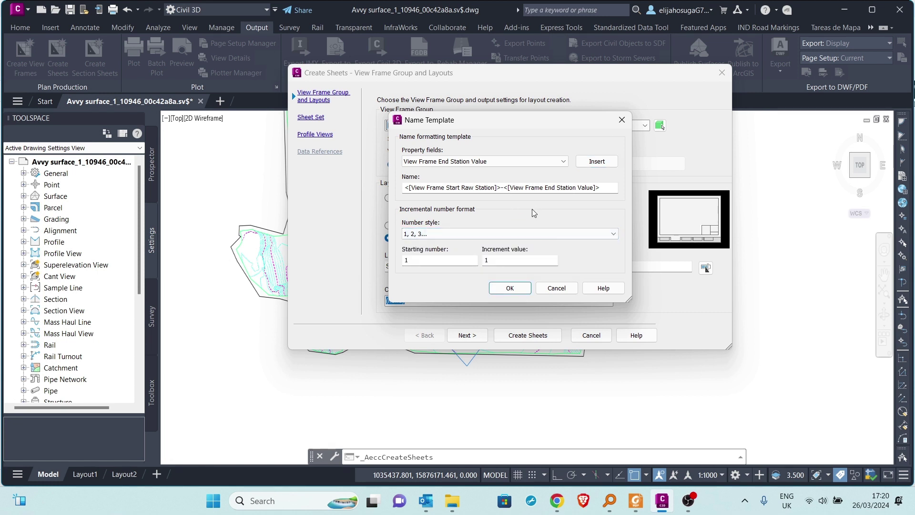
click(510, 288)
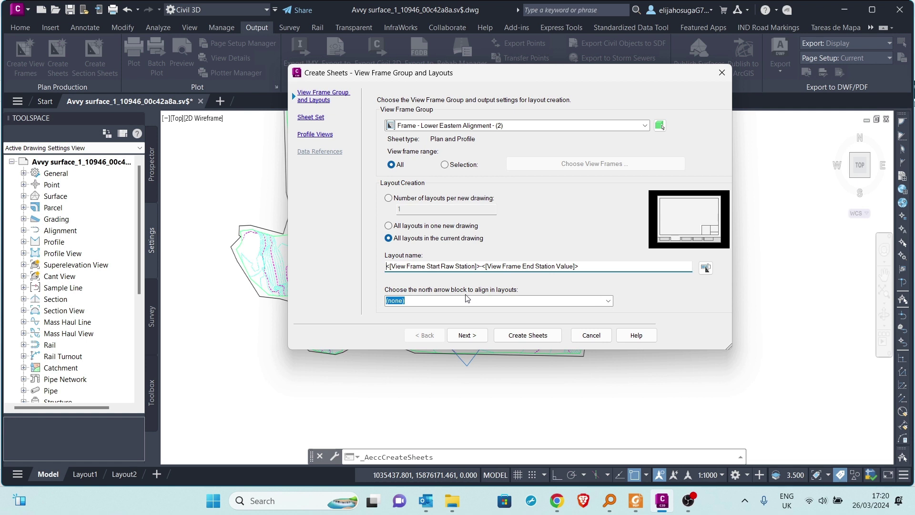
- Choose ISO A1 Title Block as the north arrow block to align in layouts and continue to the sheet set settings
click(608, 300)
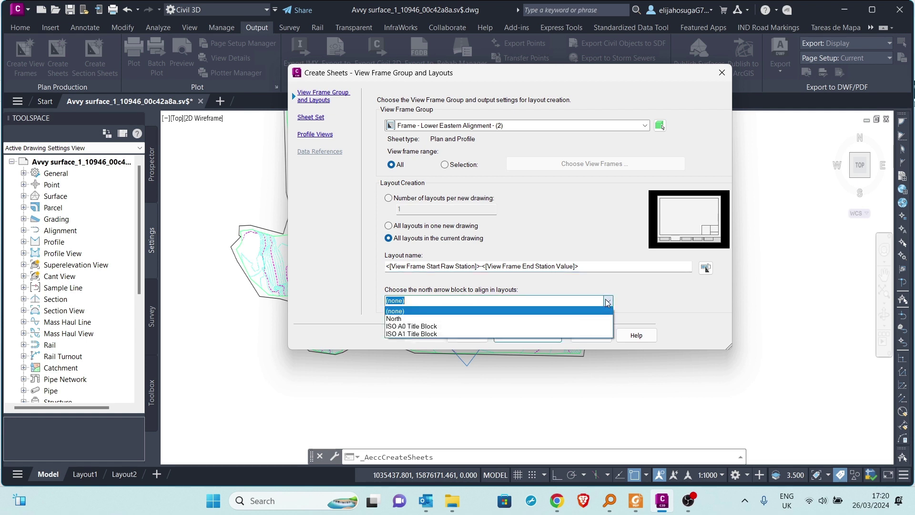
click(422, 334)
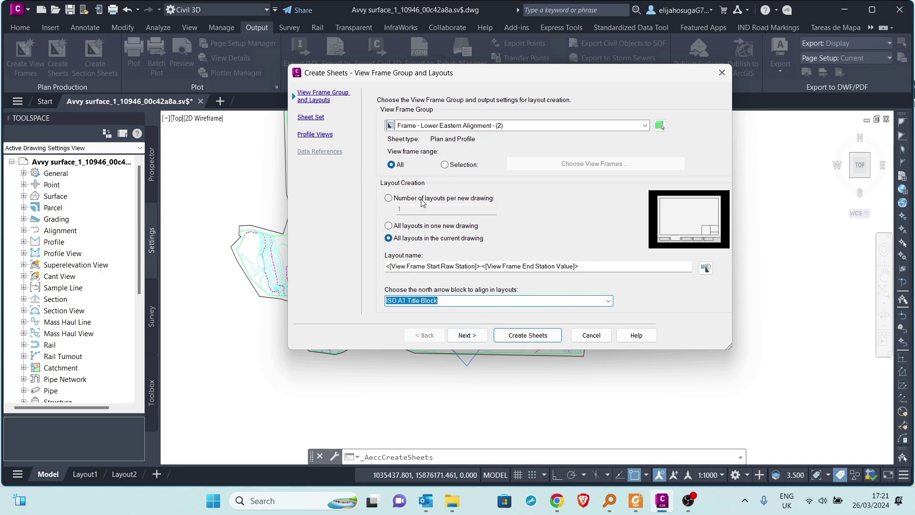
click(466, 335)
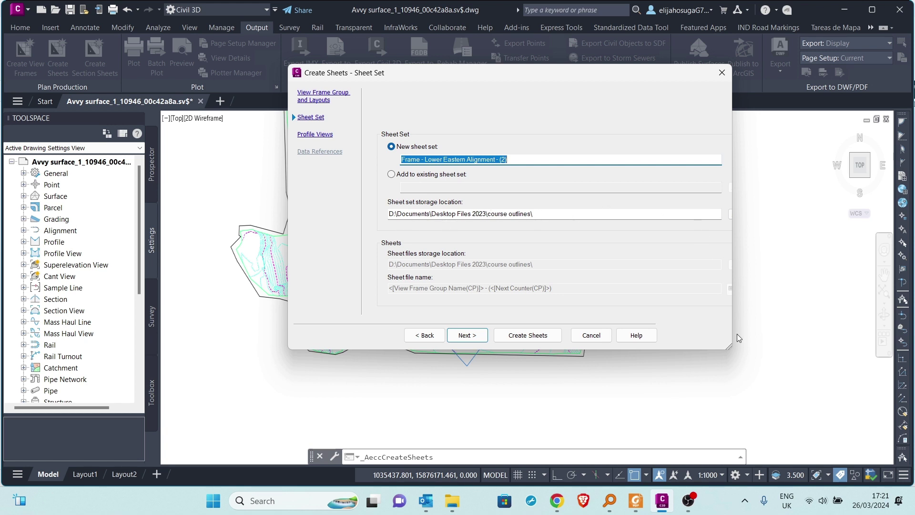
- Accept the new sheet set settings, switch the other profile view options to Choose settings, and open the Profile View Wizard
drag(728, 344, 761, 358)
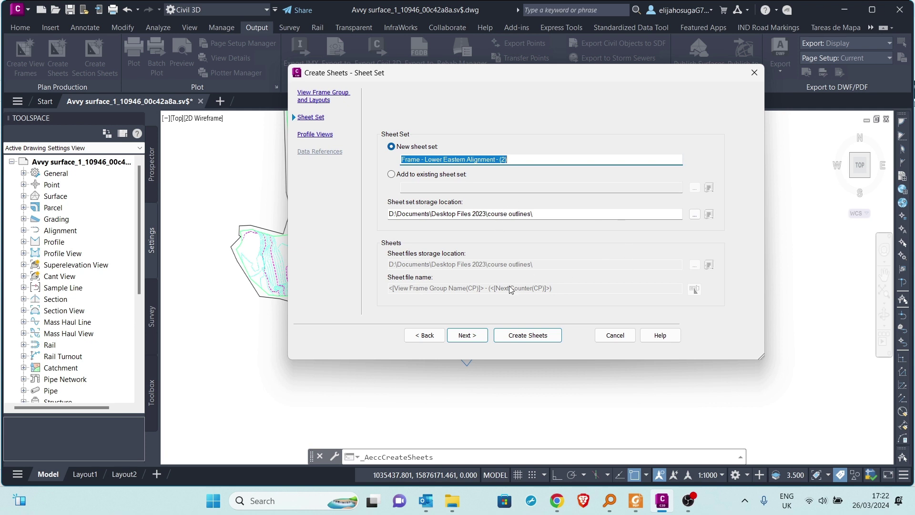
click(468, 339)
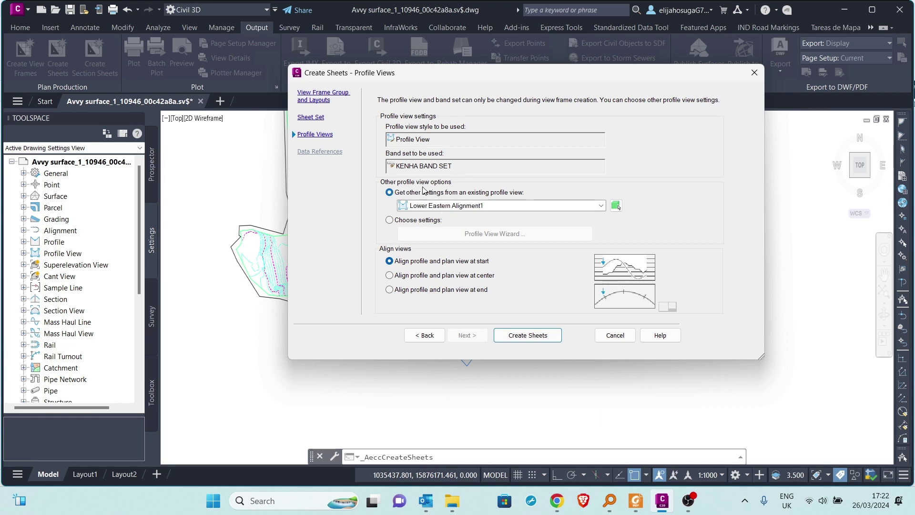
click(389, 219)
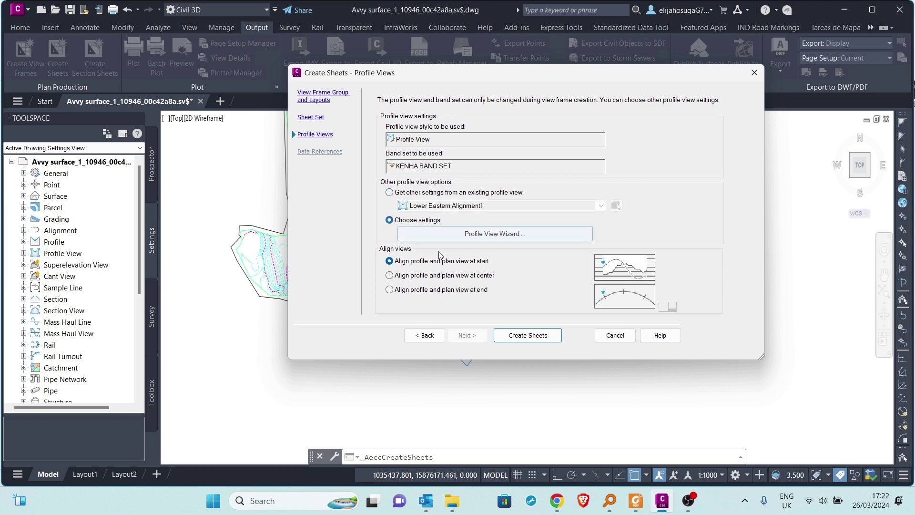
click(470, 233)
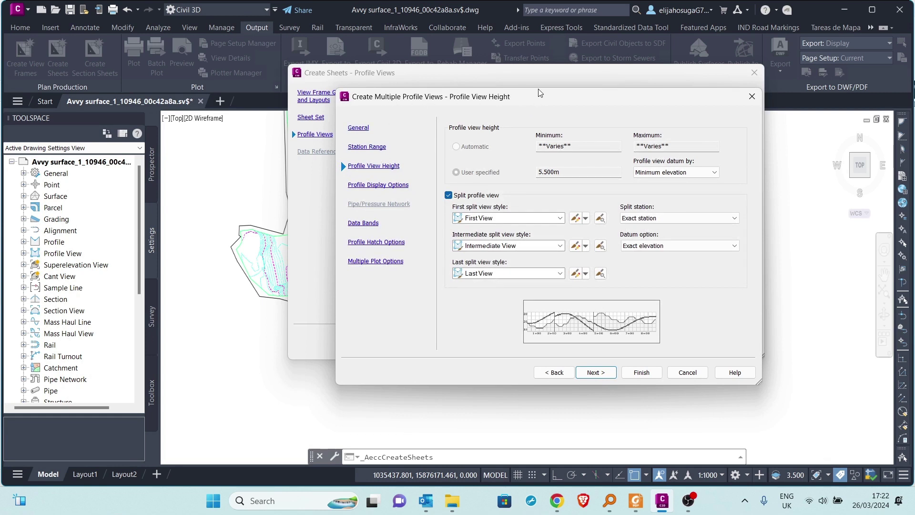
- Leave the Profile View Wizard and take the other profile view options from the existing profile view Lower Eastern Alignment1
drag(560, 94, 591, 80)
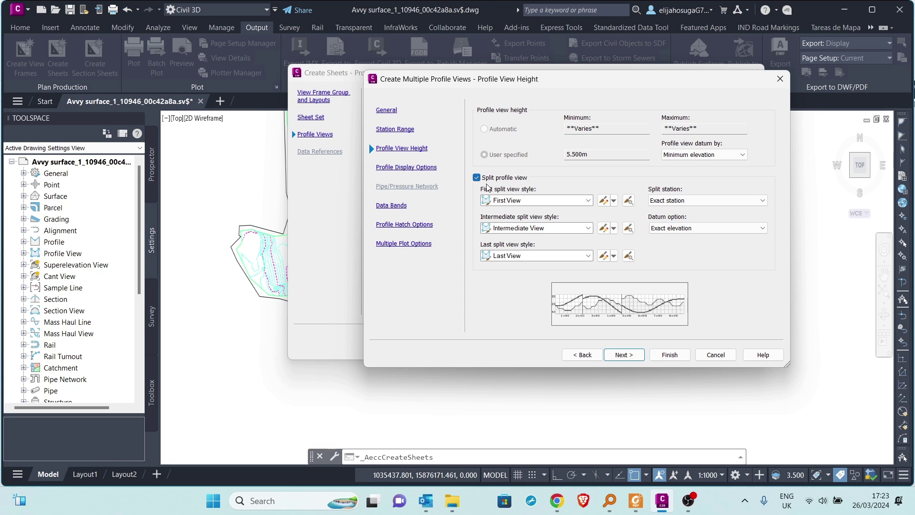
click(779, 79)
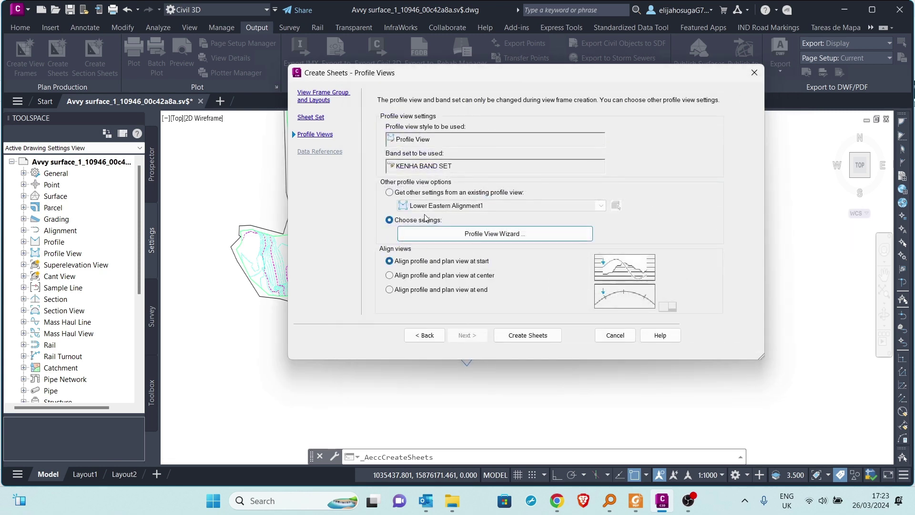
click(390, 192)
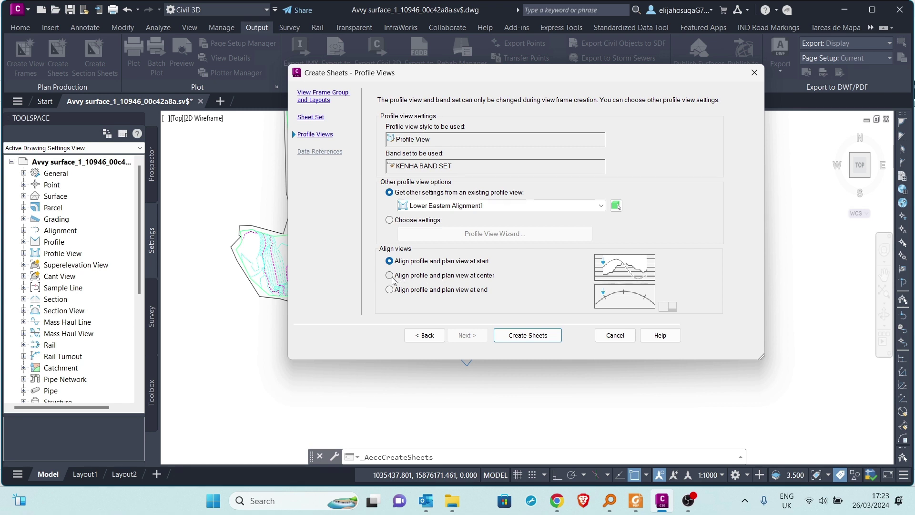
- Set the view alignment to Align profile and plan view at center
key(Down)
click(394, 291)
click(389, 276)
mouse_move(517, 73)
mouse_down()
mouse_move(563, 93)
mouse_move(547, 86)
mouse_move(473, 264)
mouse_up()
drag(479, 299, 563, 76)
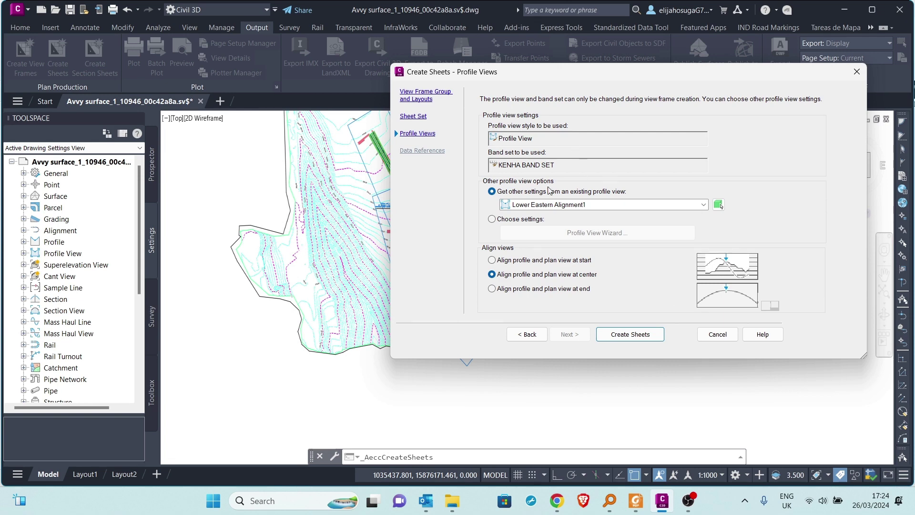
drag(651, 76, 490, 148)
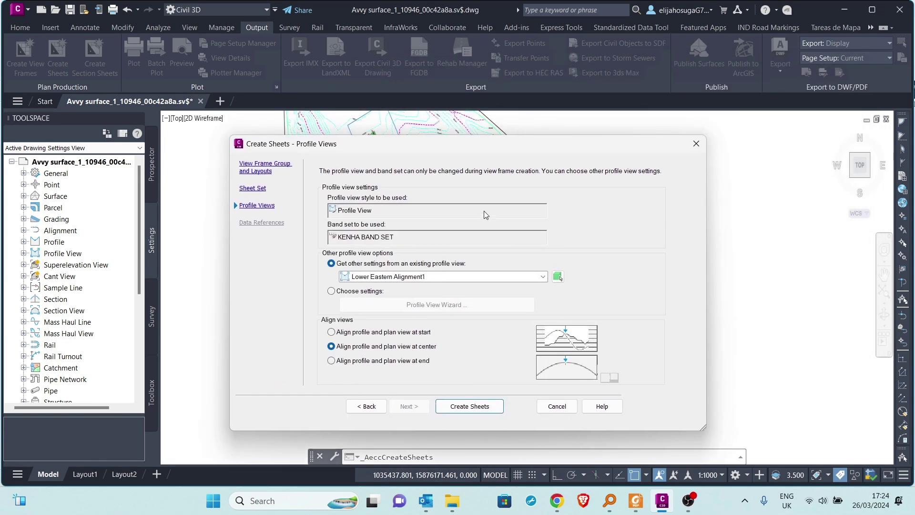
drag(473, 150, 458, 85)
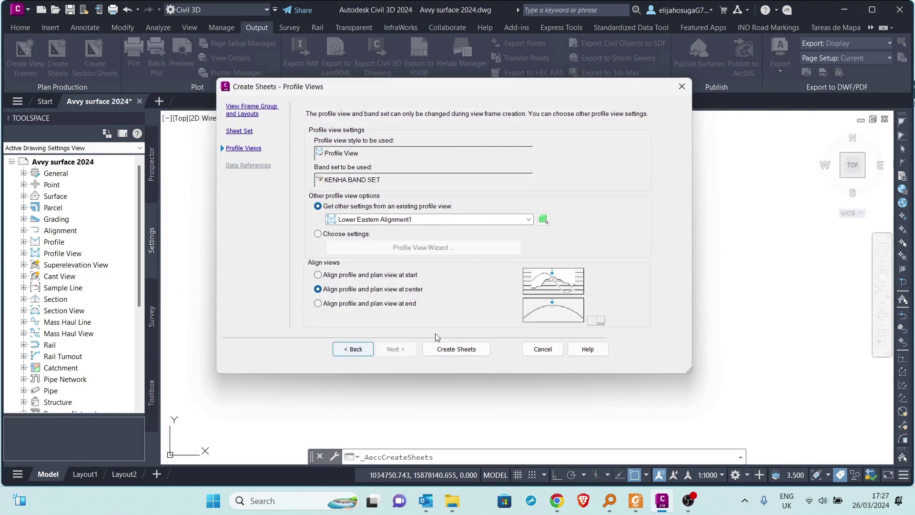
- Create the sheets, accept saving the drawing, place the profile views in empty space above the existing drawing, and dismiss the event list
click(462, 353)
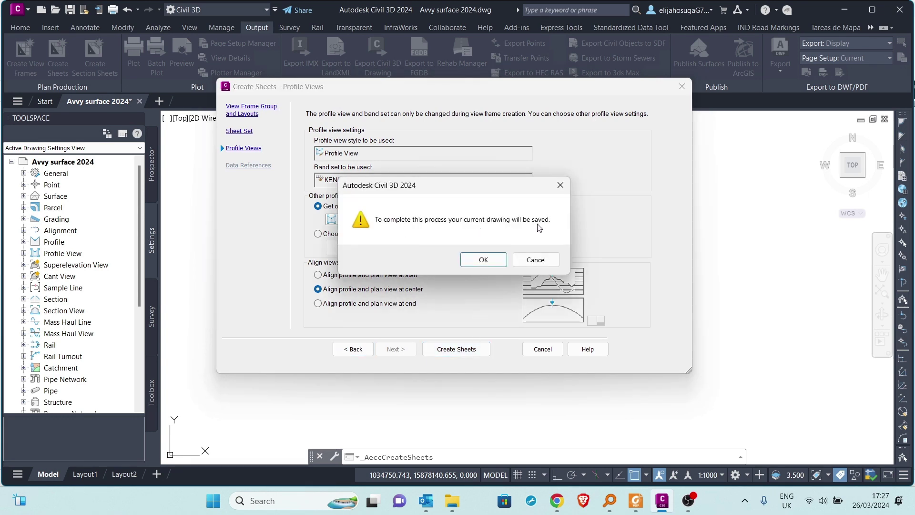
click(492, 259)
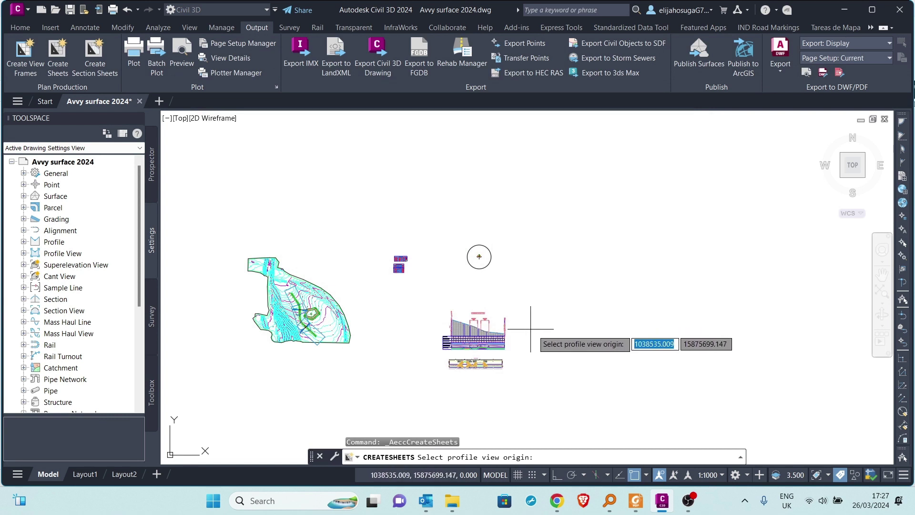
middle_drag(534, 228, 537, 362)
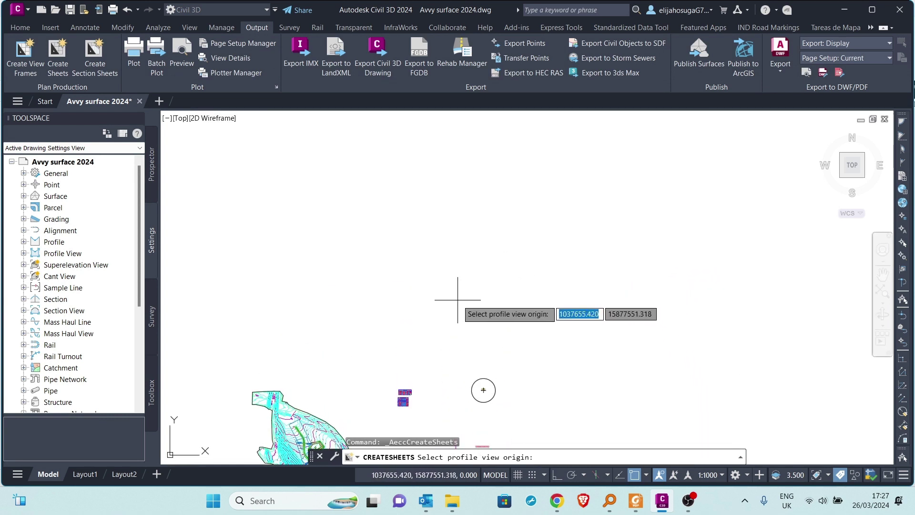
middle_drag(455, 297, 498, 315)
click(496, 312)
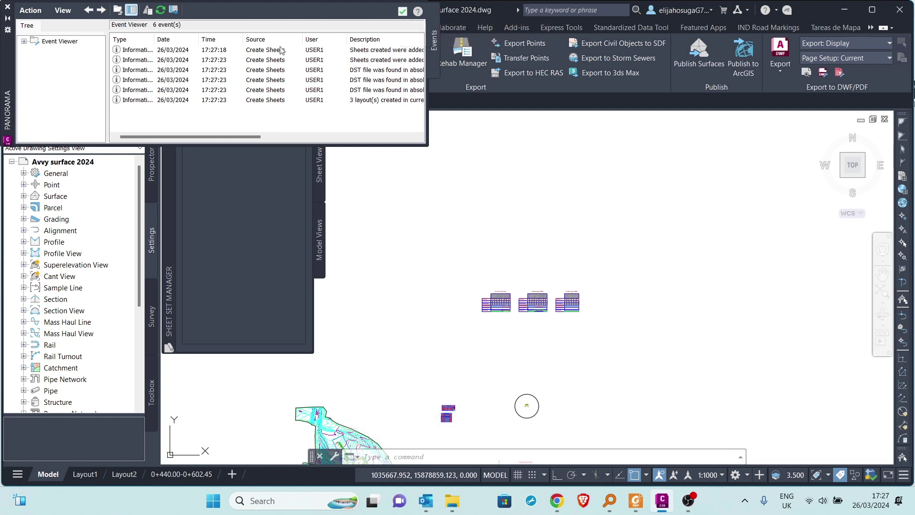
click(402, 11)
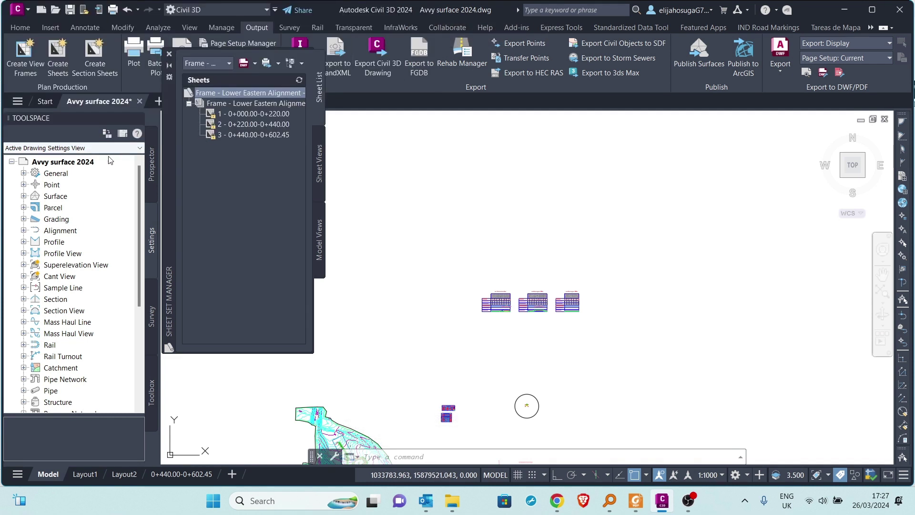
- Hide the Toolspace and dock the Sheet Set Manager in its place
click(20, 27)
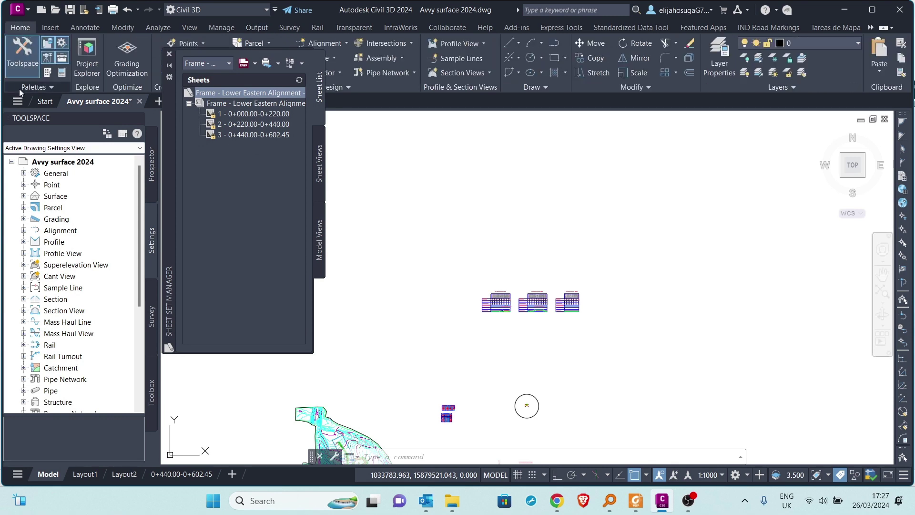
click(21, 64)
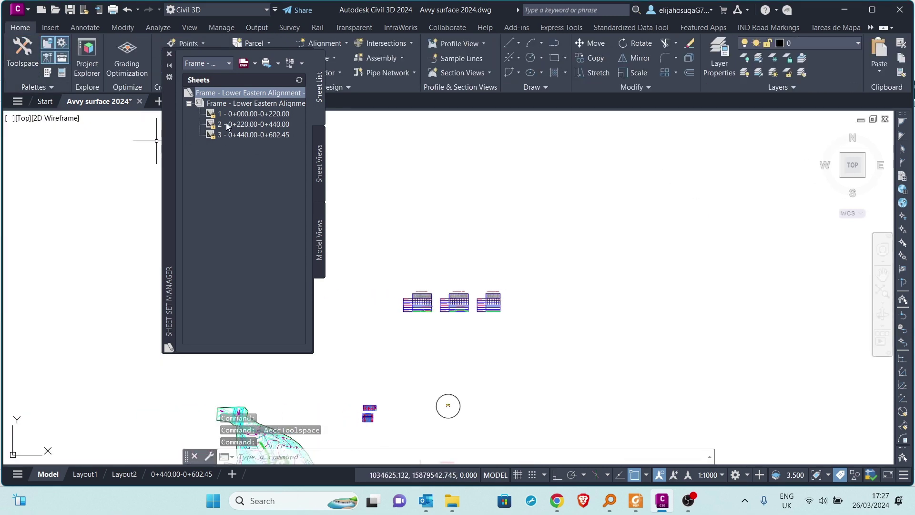
mouse_move(171, 169)
mouse_down()
mouse_move(89, 244)
mouse_move(9, 238)
mouse_up()
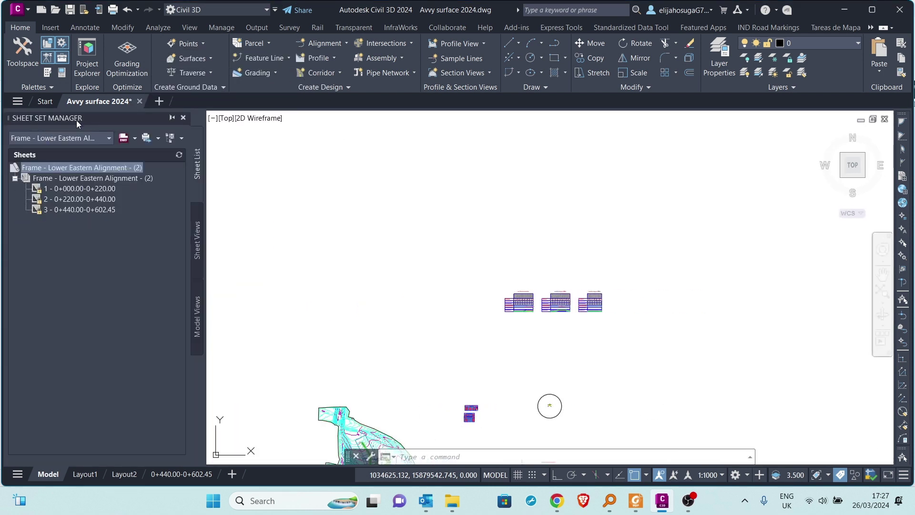
- Open sheet 1 - 0+000.00-0+220.00 from the Lower Eastern Alignment sheet set
click(68, 188)
right_click(68, 190)
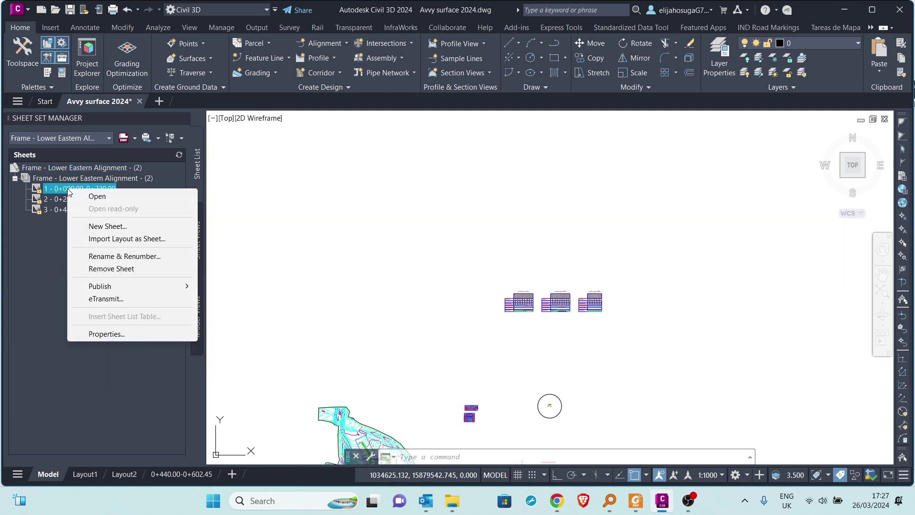
click(97, 196)
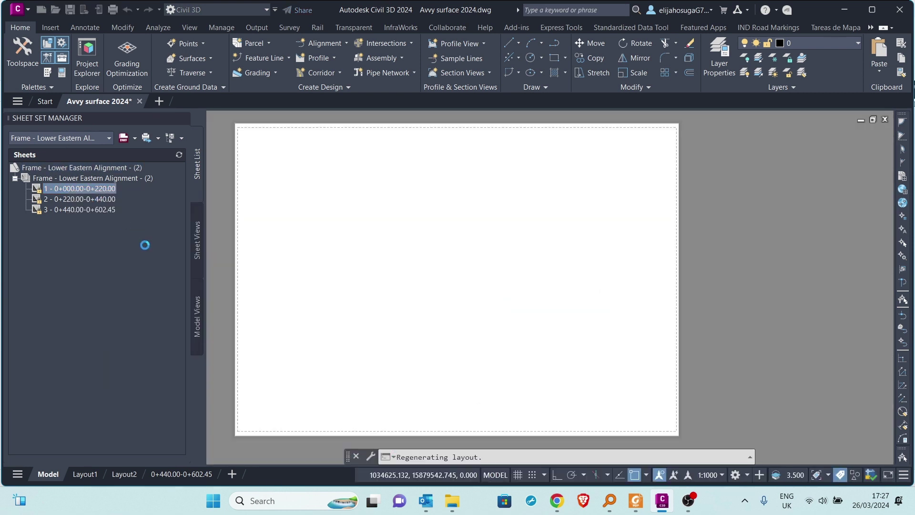
- Rotate the tilted title block about its corner at the sheet's lower-left until it lines up with the sheet
scroll(435, 178, down, 6)
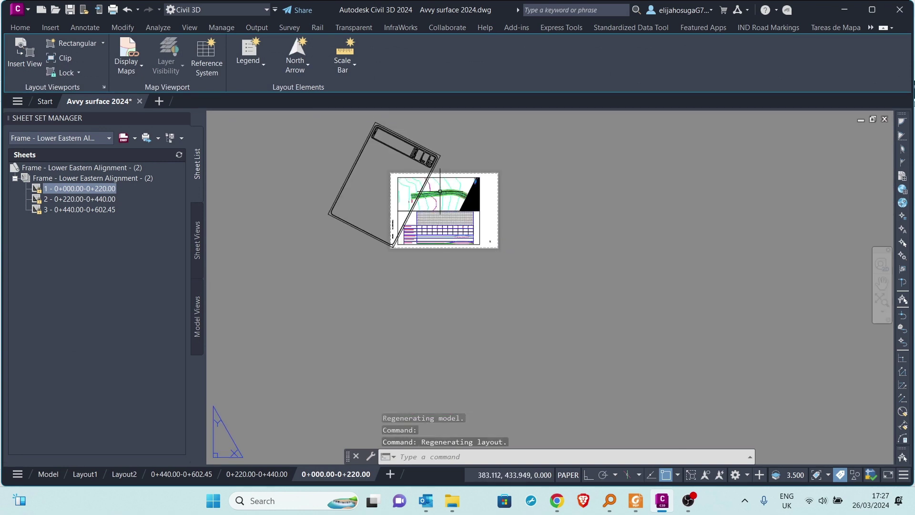
scroll(423, 183, up, 4)
scroll(423, 182, up, 2)
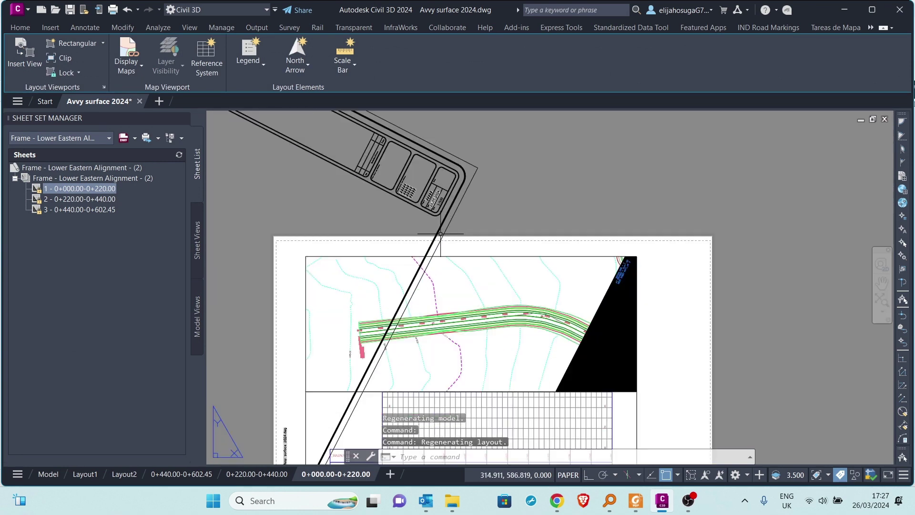
scroll(447, 215, down, 2)
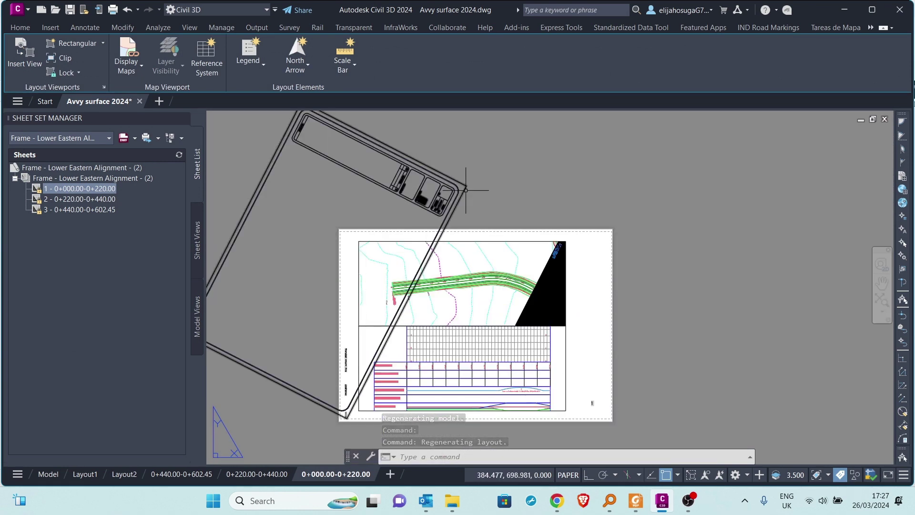
click(466, 199)
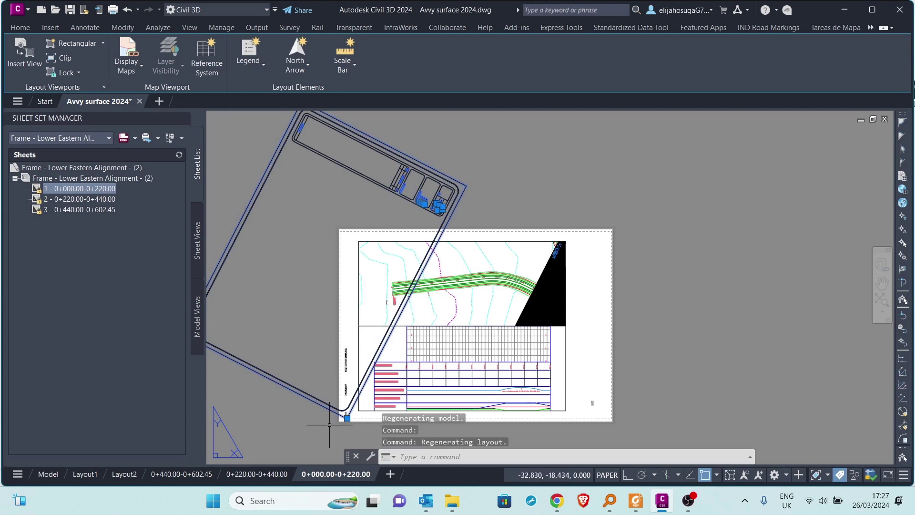
text(ro)
key(Return)
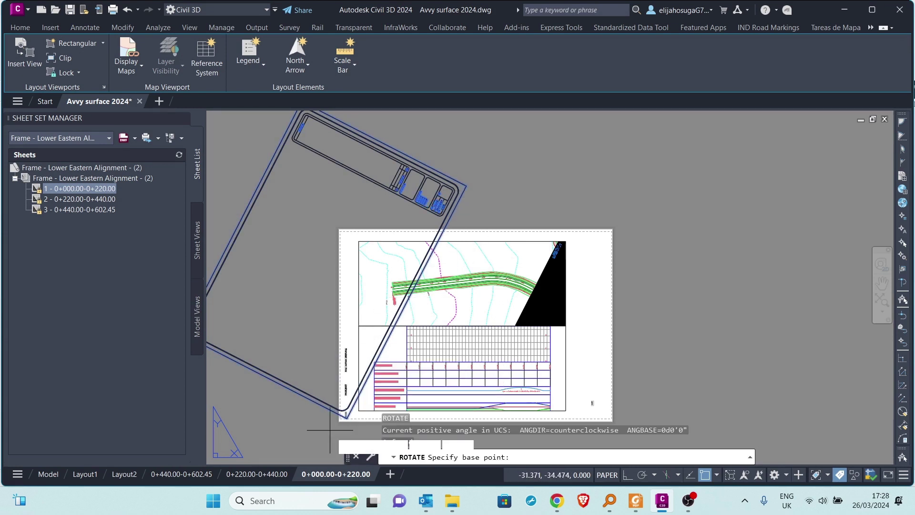
click(345, 417)
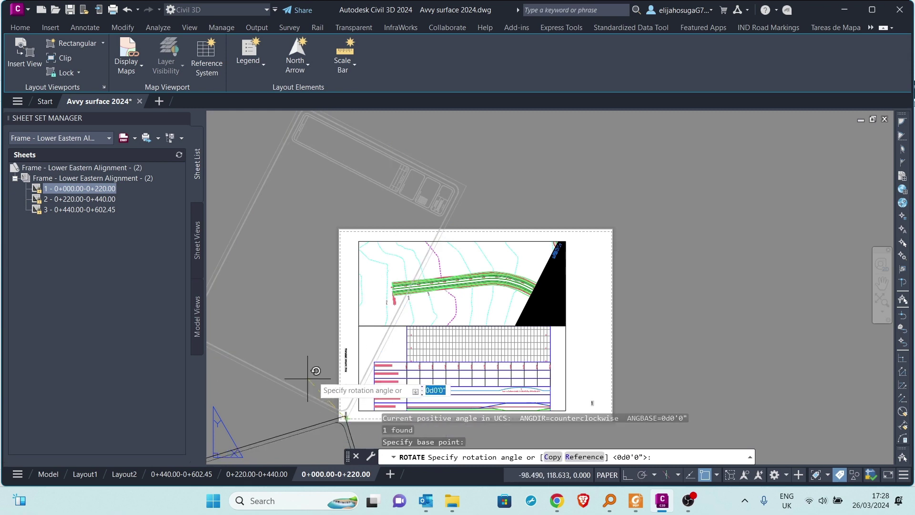
scroll(878, 362, down, 2)
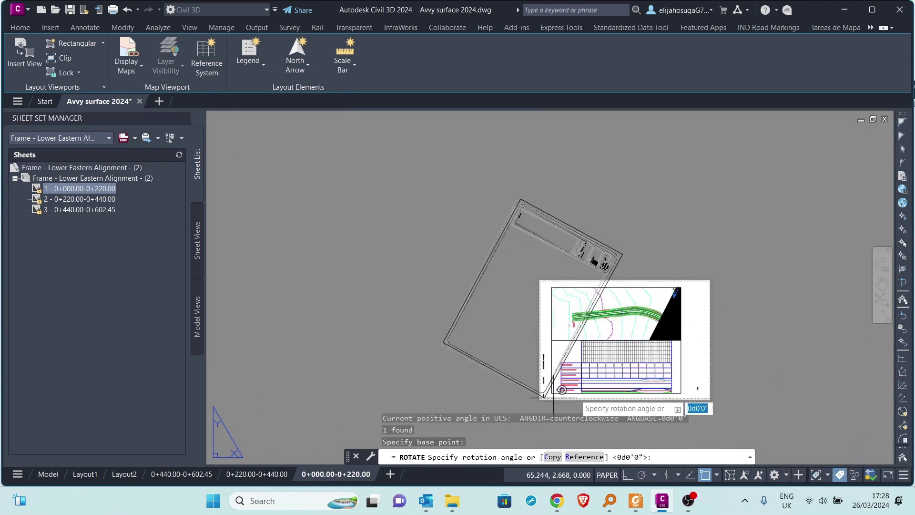
scroll(708, 389, down, 3)
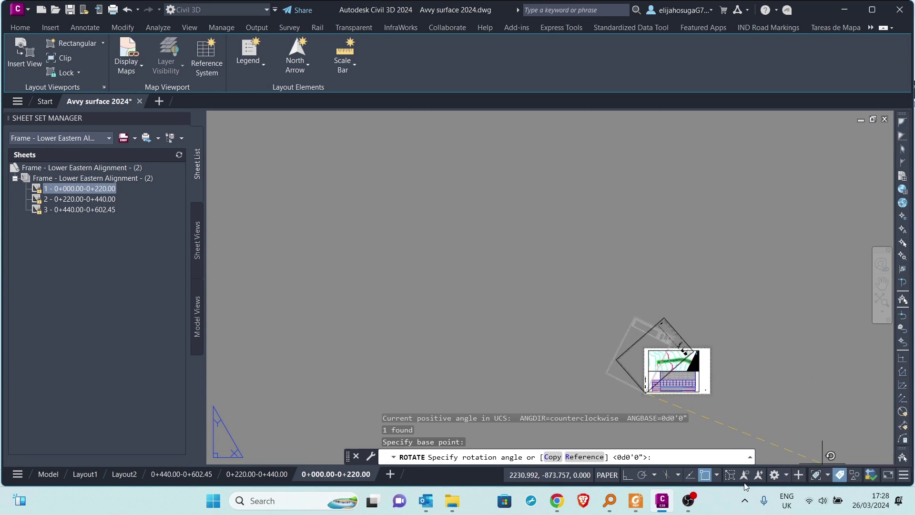
middle_drag(673, 392, 522, 257)
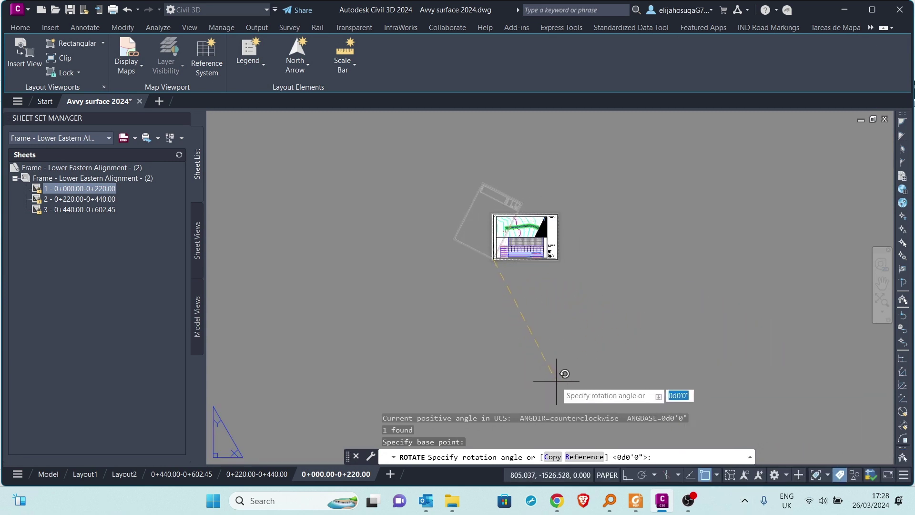
key(Return)
scroll(516, 248, up, 5)
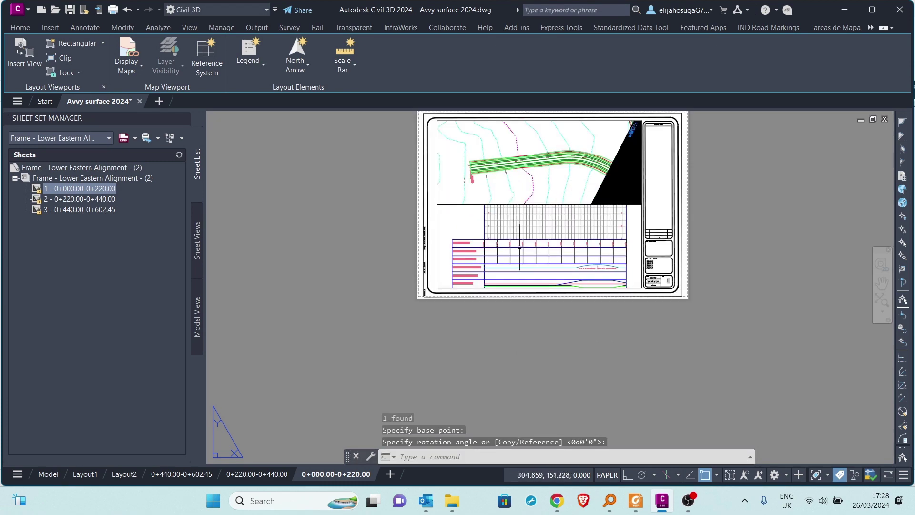
- Examine the 0+000.00-0+220.00 sheet, including its plan view, profile grid, data bands and match line label
scroll(438, 257, down, 2)
middle_drag(438, 257, 429, 303)
scroll(457, 195, up, 2)
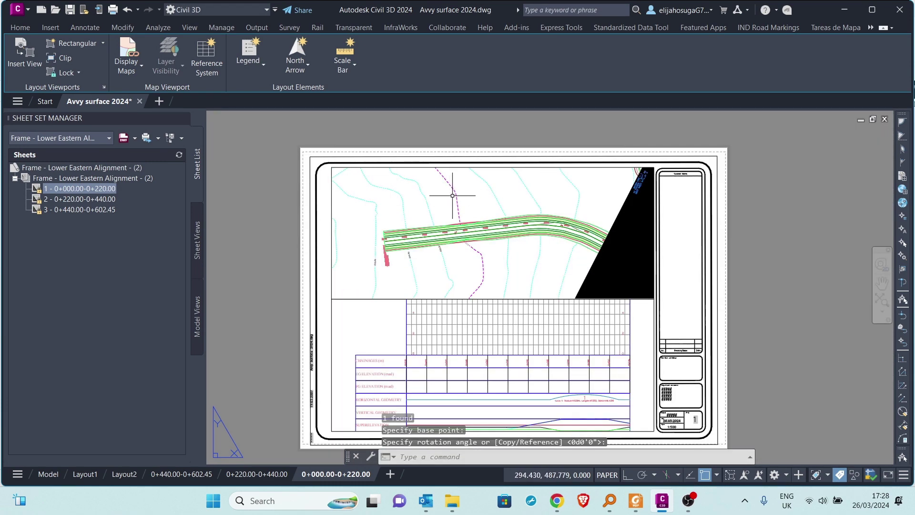
scroll(471, 239, down, 2)
scroll(459, 316, up, 4)
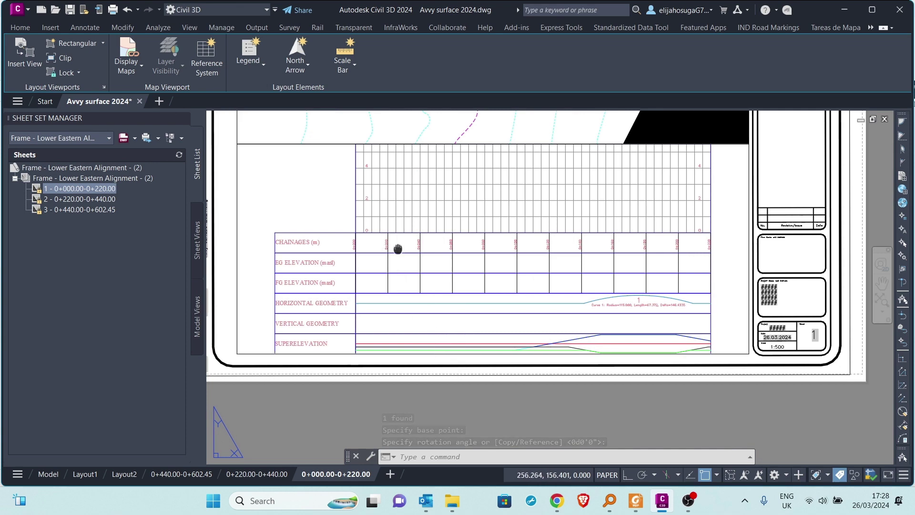
scroll(414, 267, down, 2)
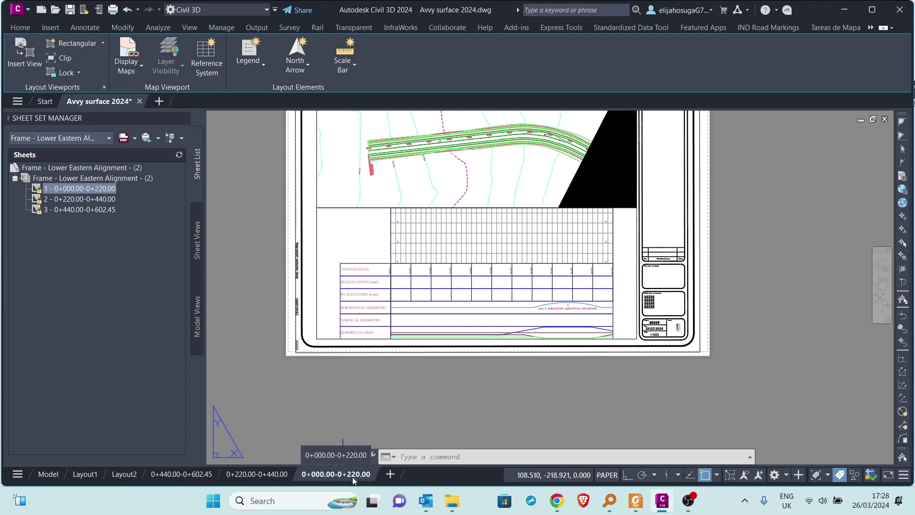
middle_drag(594, 124, 627, 200)
scroll(627, 201, up, 3)
scroll(627, 200, down, 4)
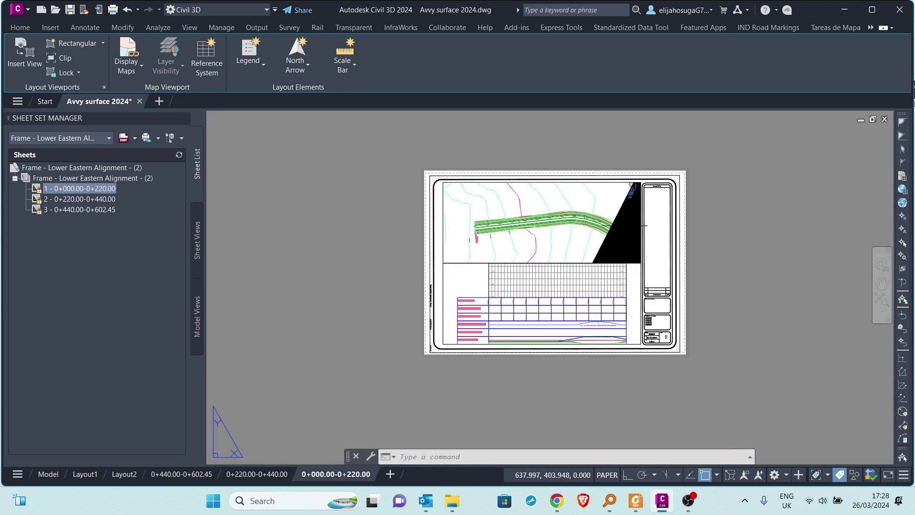
scroll(628, 200, up, 1)
middle_drag(611, 238, 613, 256)
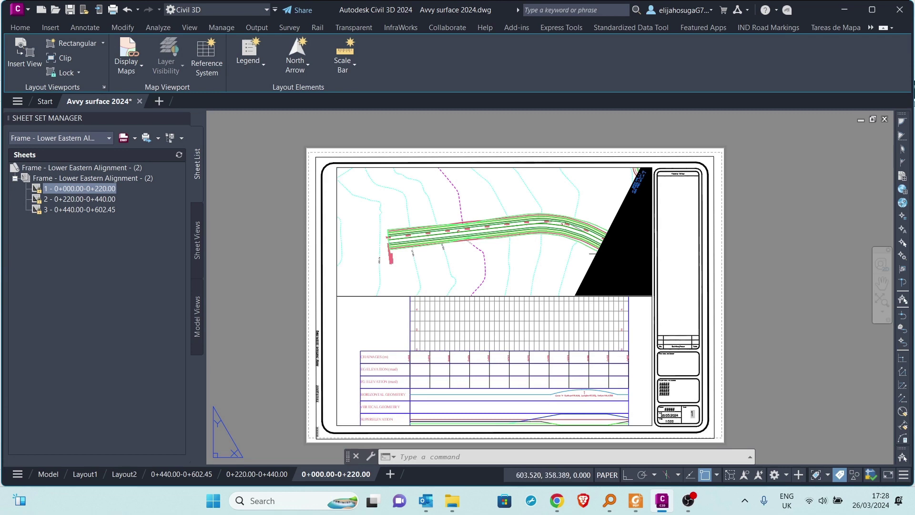
scroll(619, 203, up, 3)
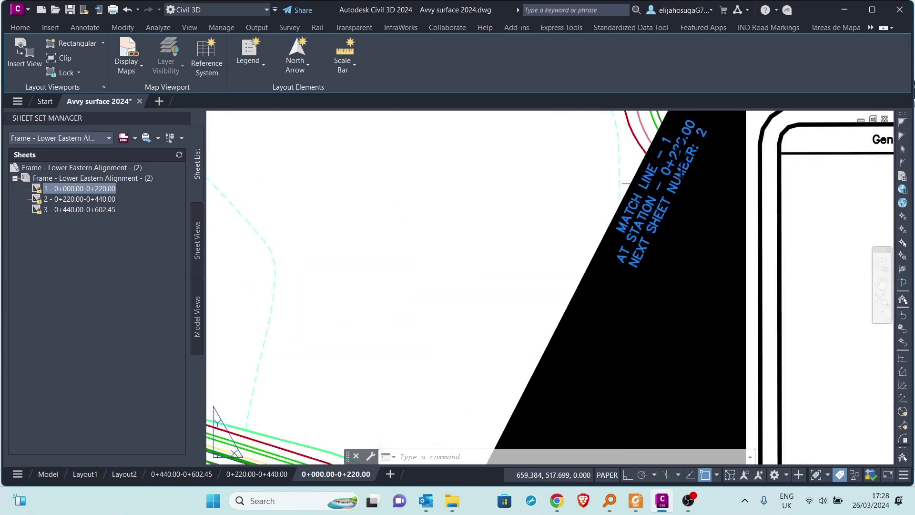
scroll(644, 186, down, 5)
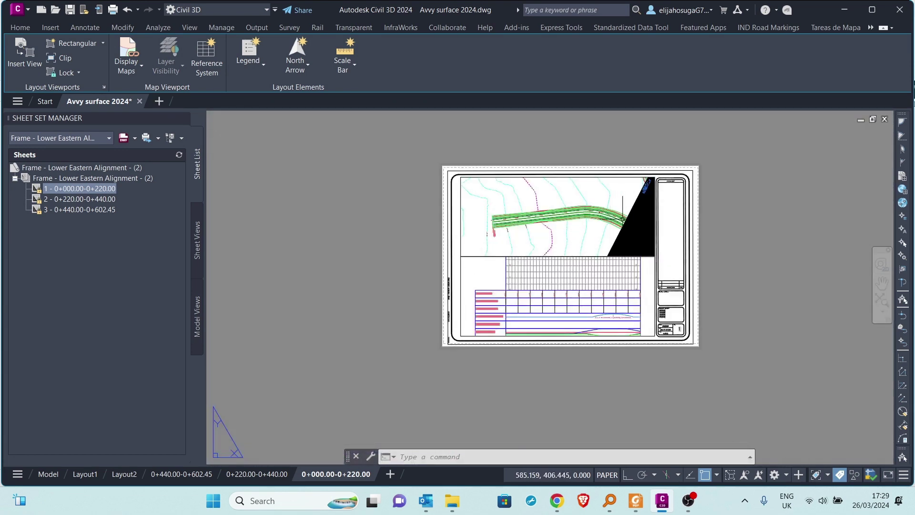
scroll(607, 242, up, 2)
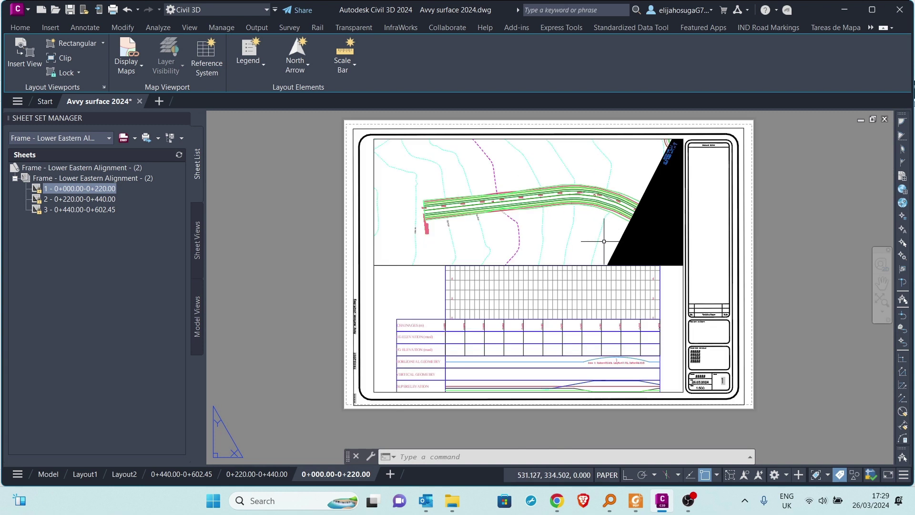
- Inspect the 0+220.00 match line in model space, and view the masked plan areas on sheets 0+220.00-0+440.00 and 0+000.00-0+220.00
click(48, 475)
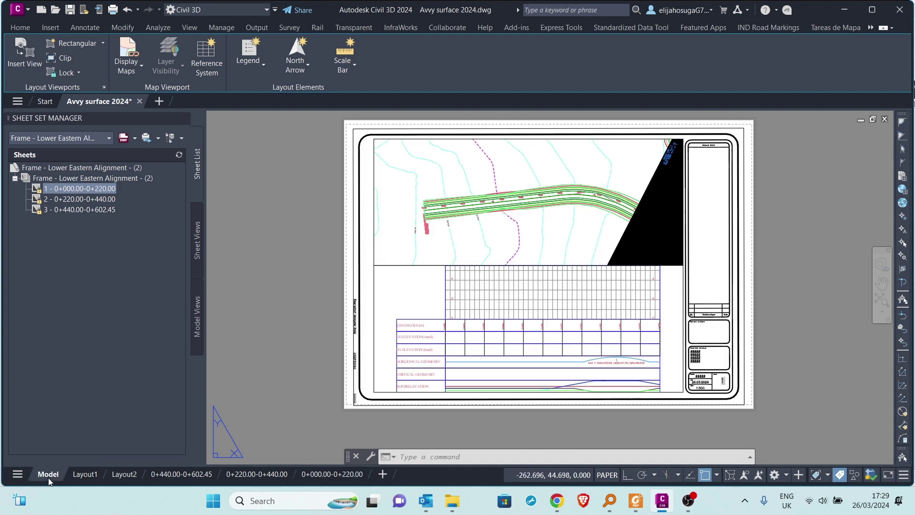
scroll(443, 333, up, 10)
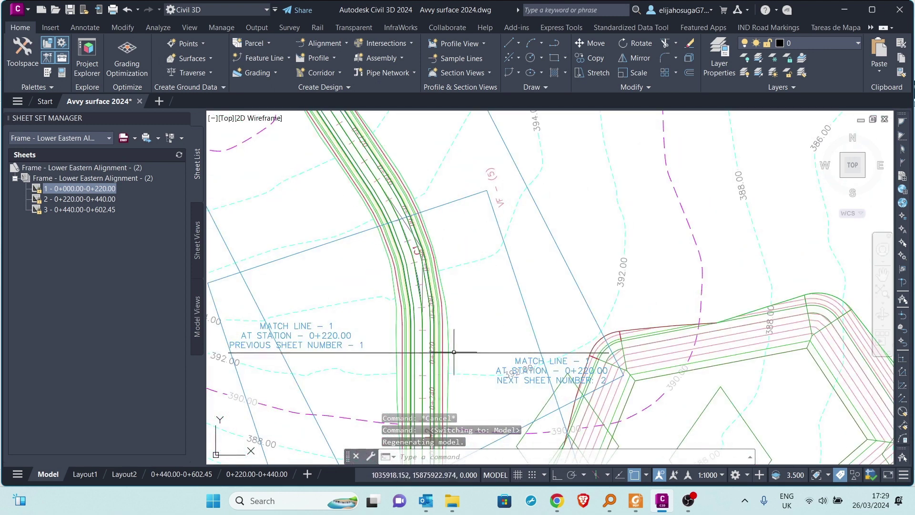
click(439, 352)
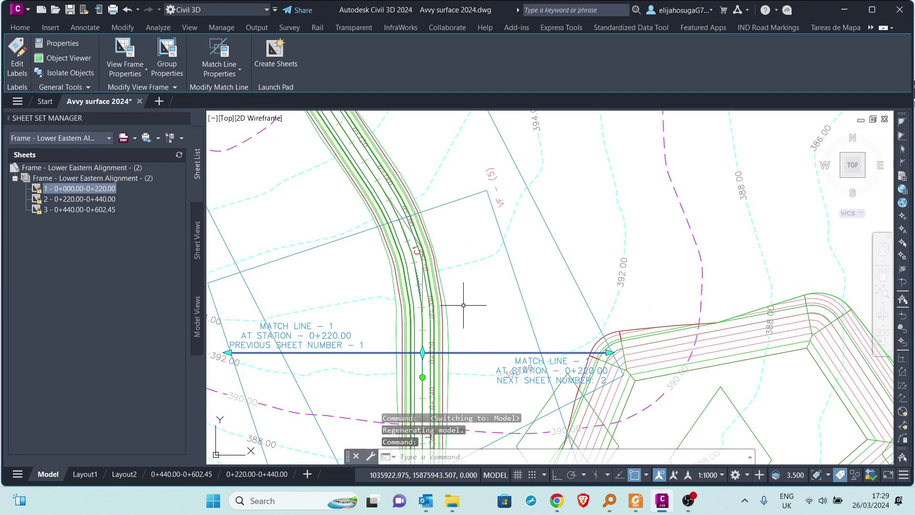
right_click(503, 328)
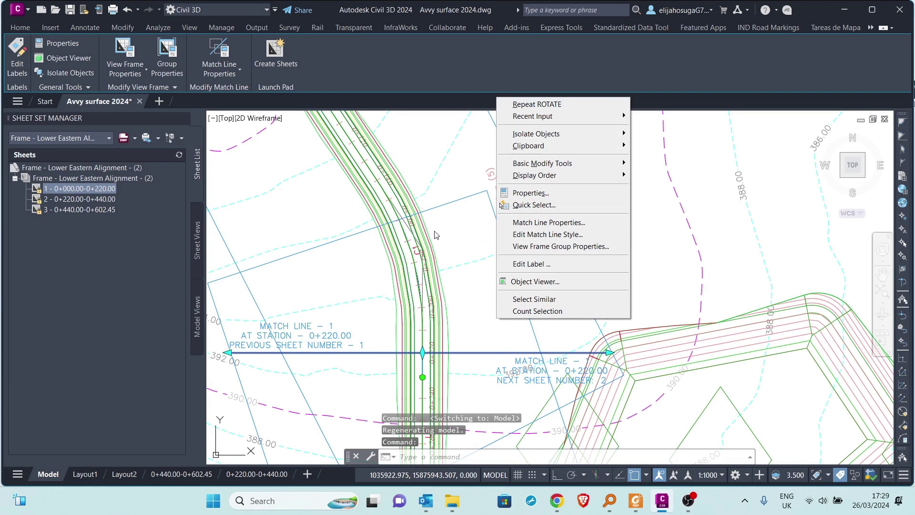
click(472, 280)
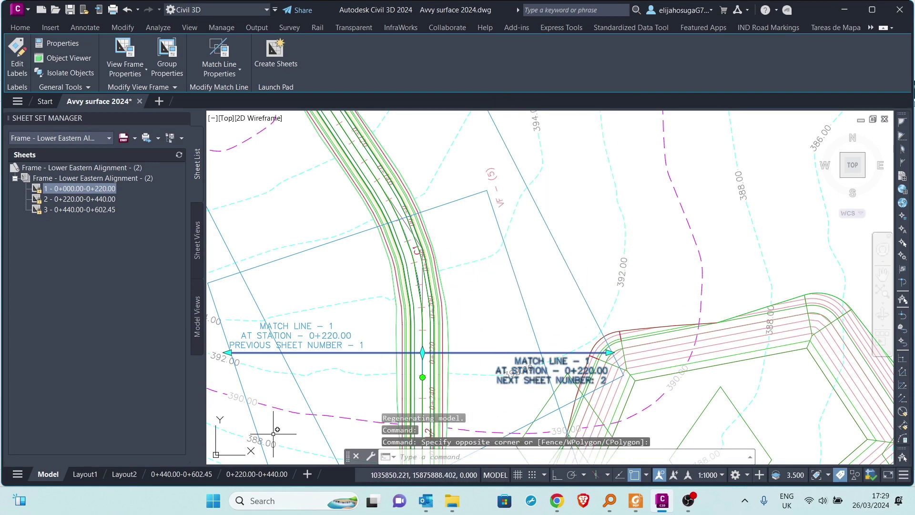
click(246, 476)
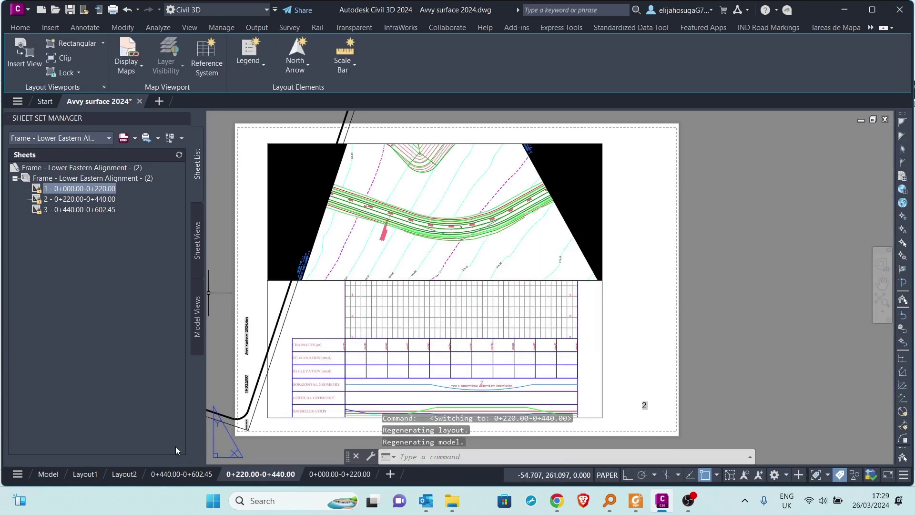
click(339, 473)
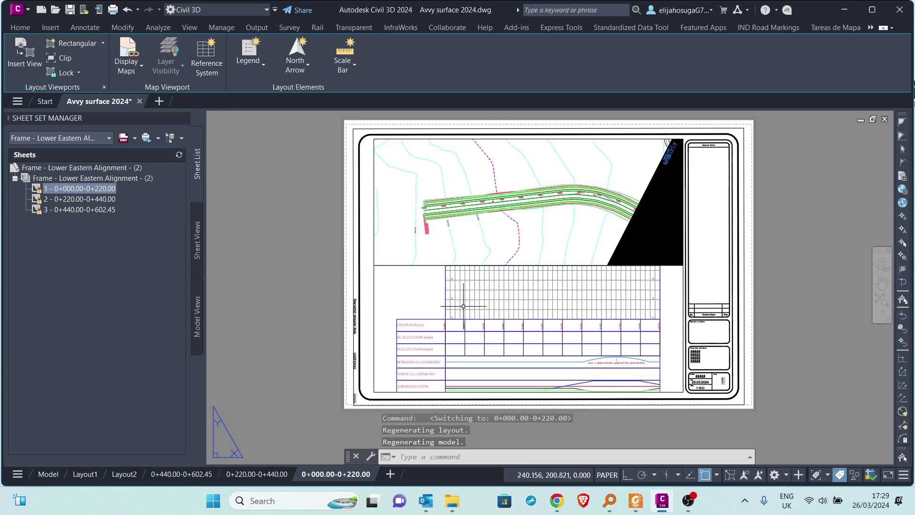
- Turn off the visibility of the match line mask in the Basic style of the match line at station 0+220.00 in model space
click(49, 475)
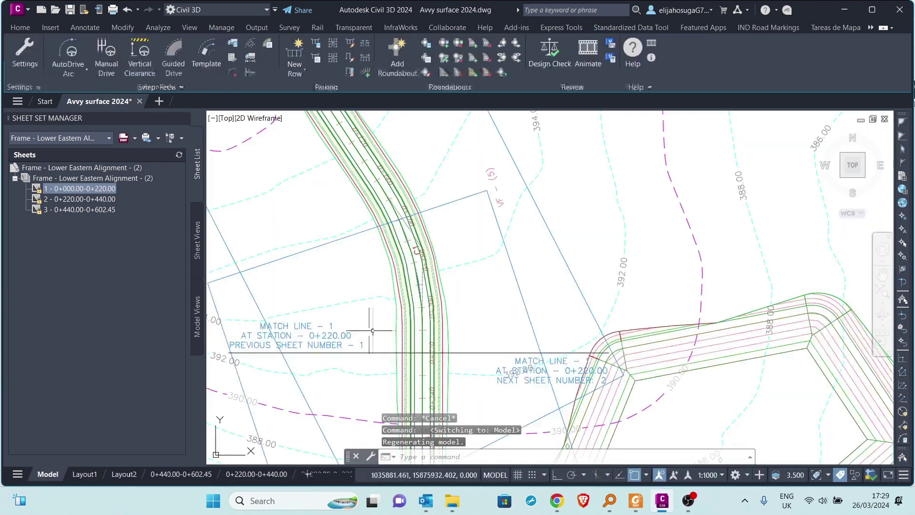
middle_drag(474, 306, 486, 279)
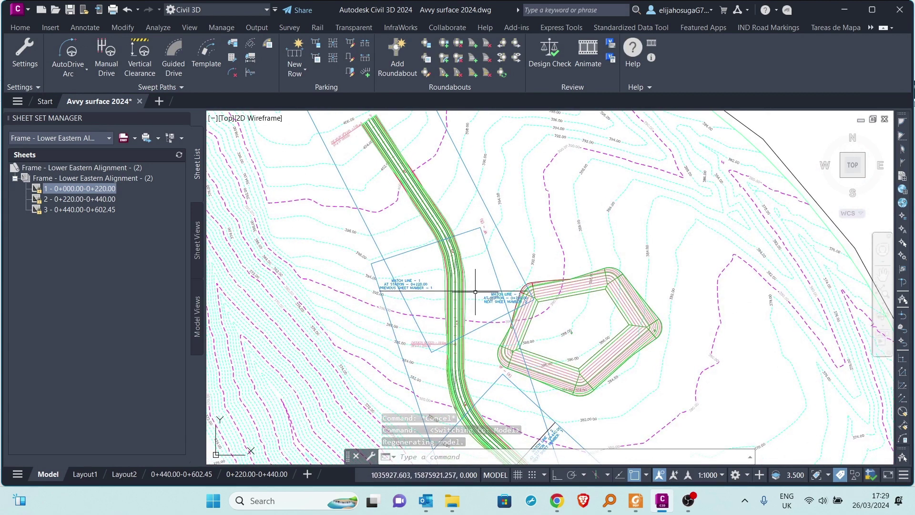
click(479, 290)
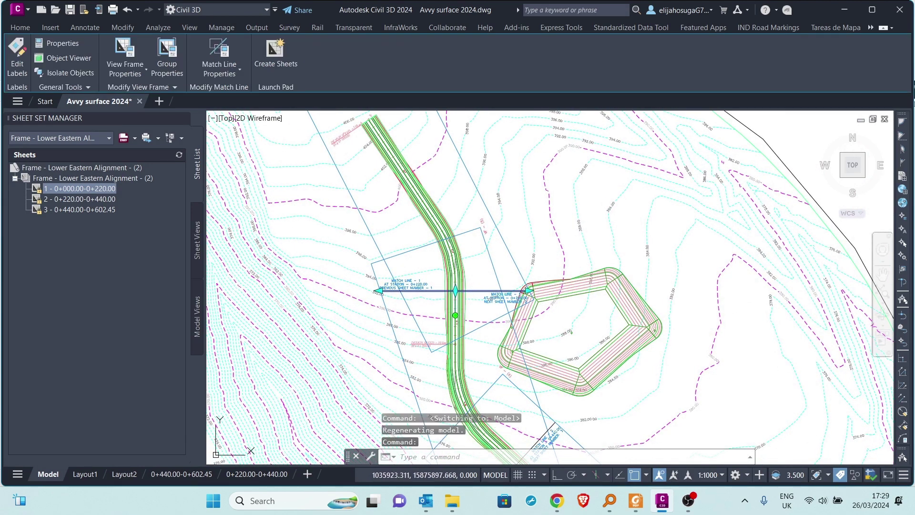
right_click(475, 317)
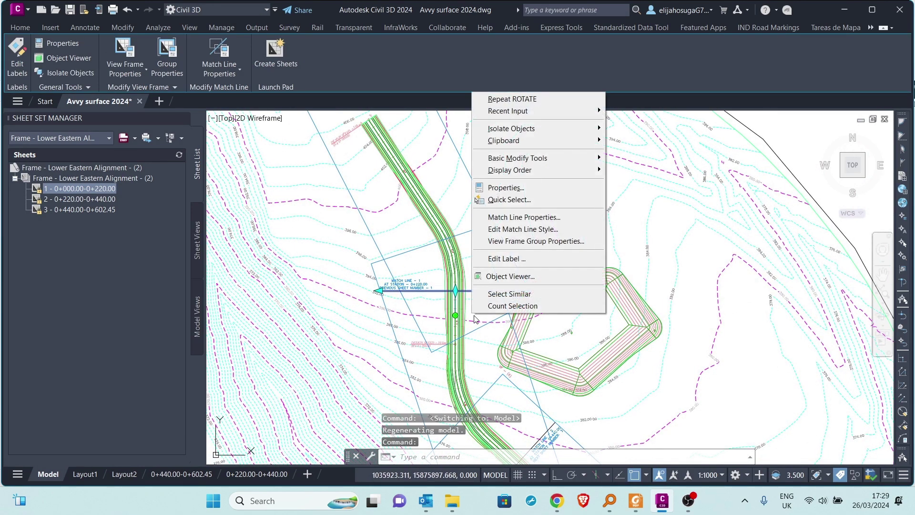
click(528, 230)
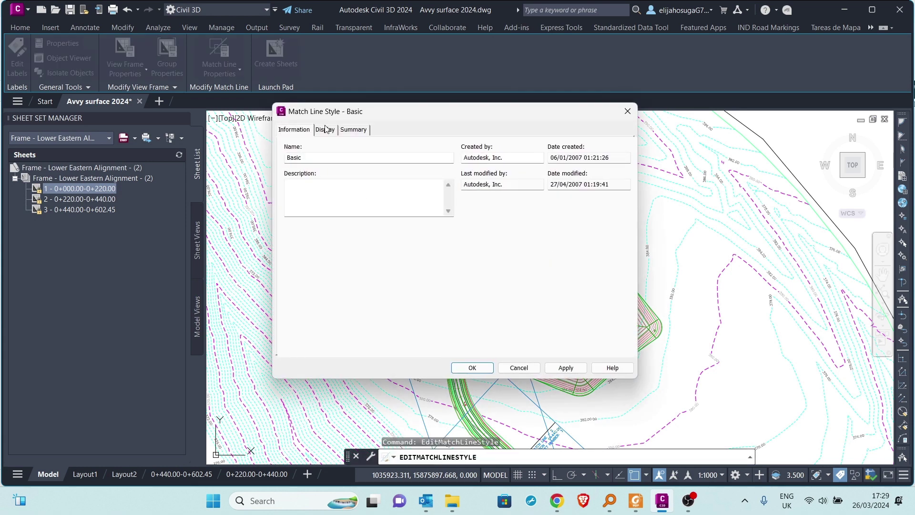
click(324, 130)
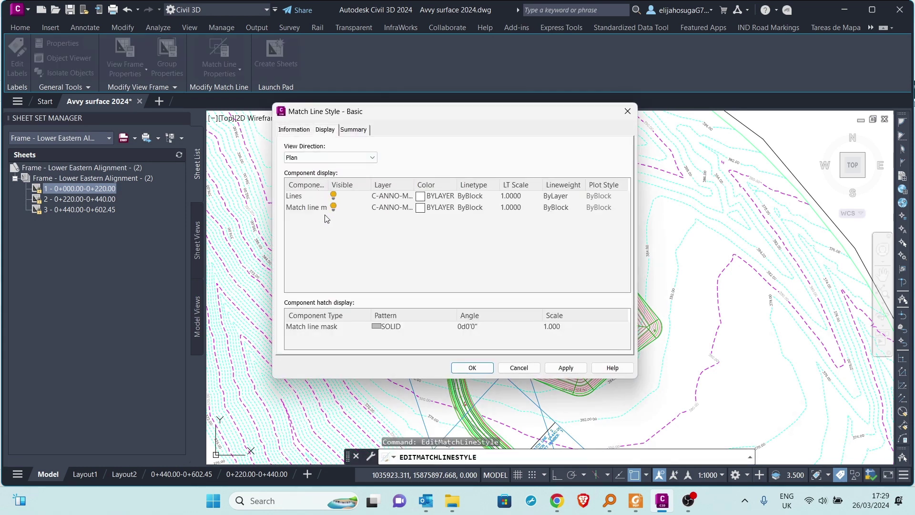
double_click(328, 181)
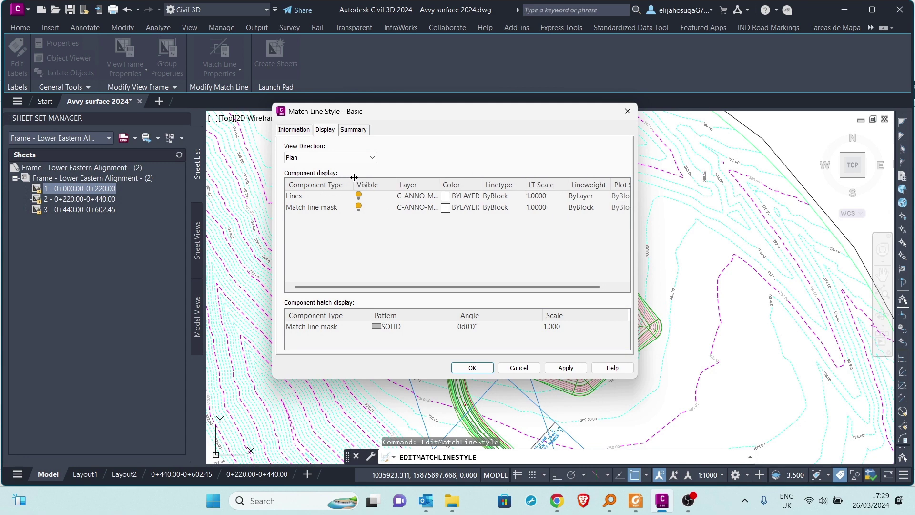
click(362, 207)
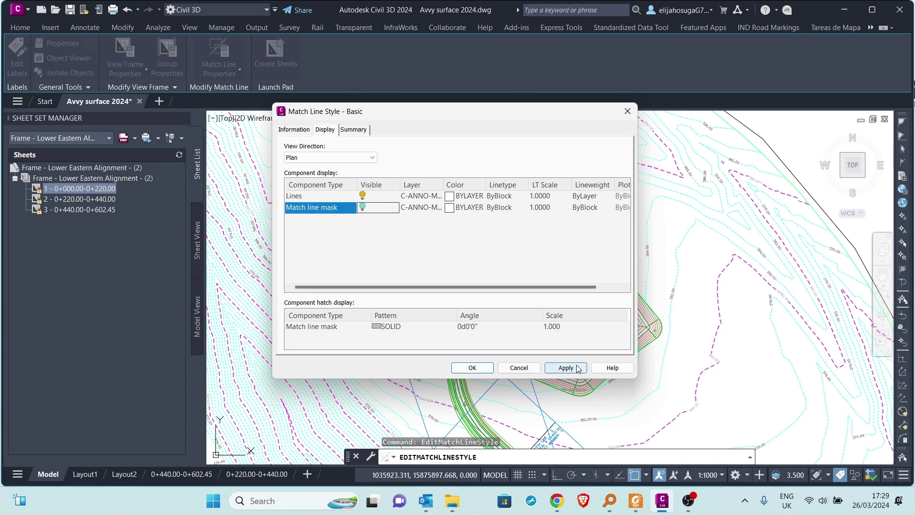
click(472, 368)
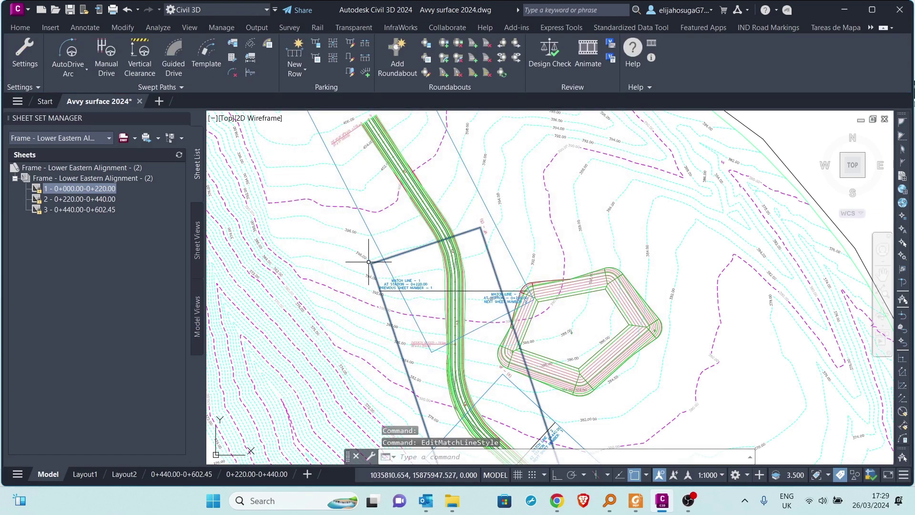
- Open sheet 1 - 0+000.00-0+220.00 from the sheet set and check how the road displays beyond the match line
scroll(357, 239, down, 8)
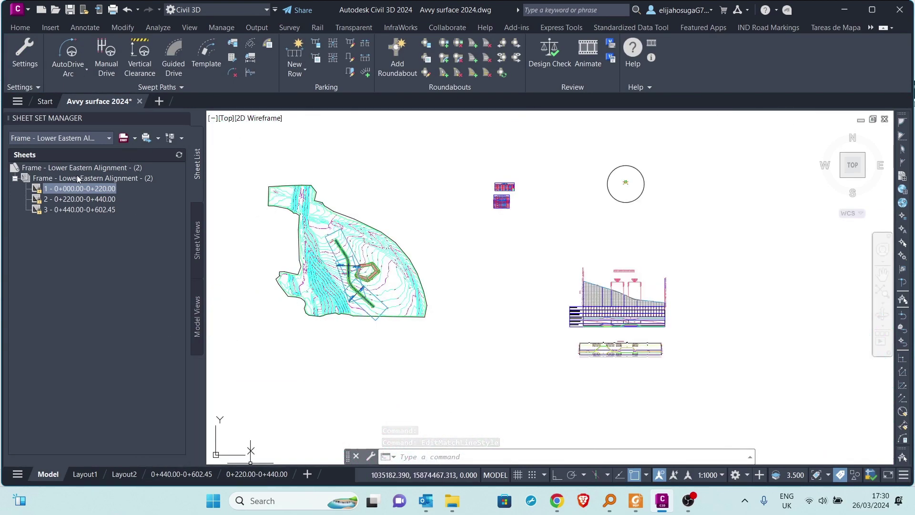
double_click(69, 189)
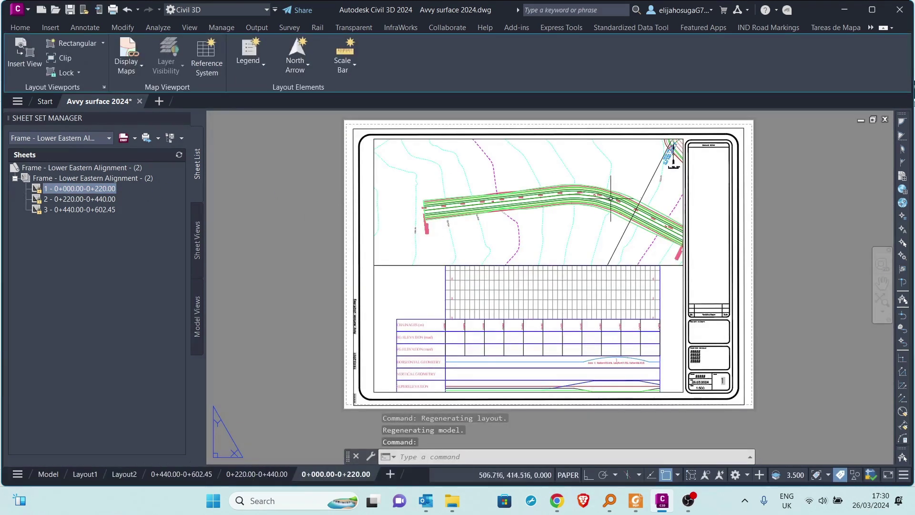
scroll(610, 198, up, 4)
scroll(638, 215, down, 5)
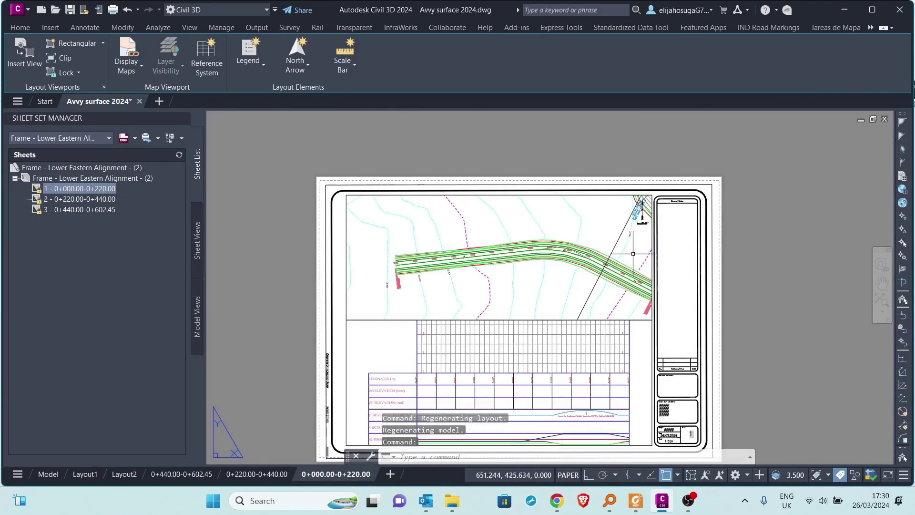
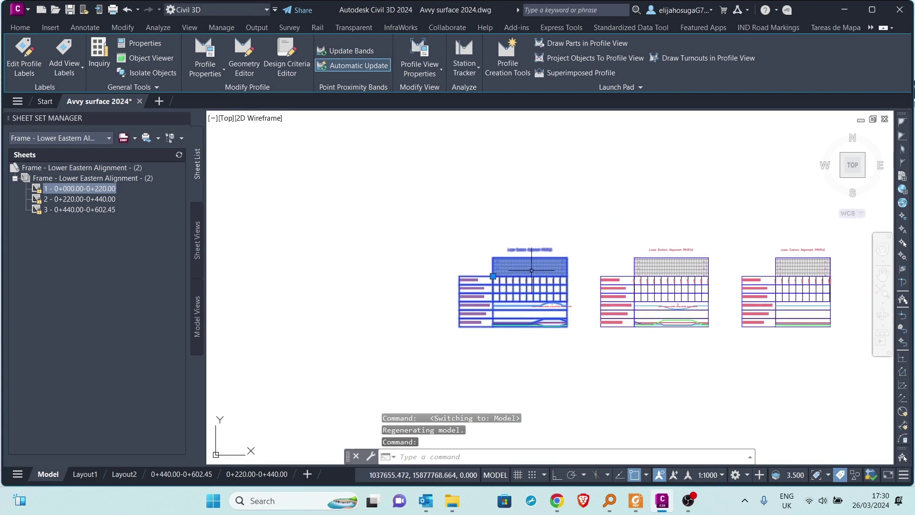
- Switch the elevation range of the first sheet's profile view to automatic height in its profile view properties
right_click(509, 264)
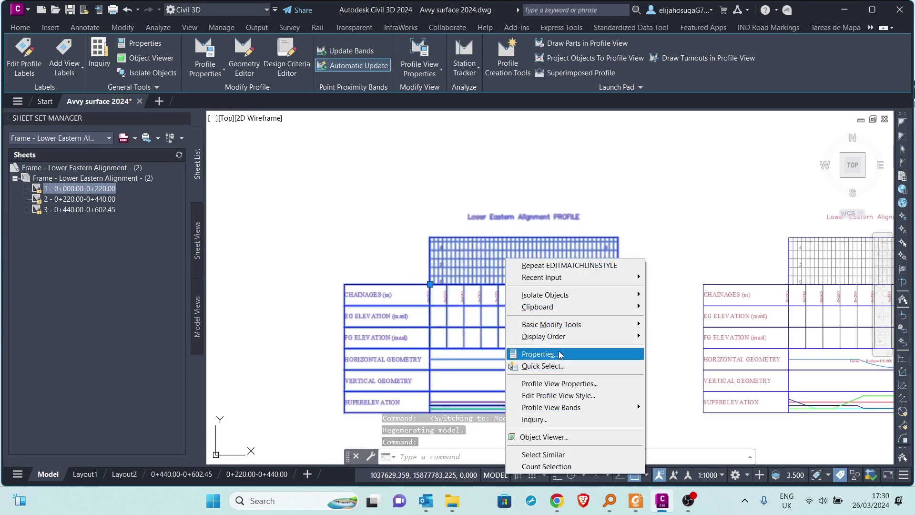
click(552, 384)
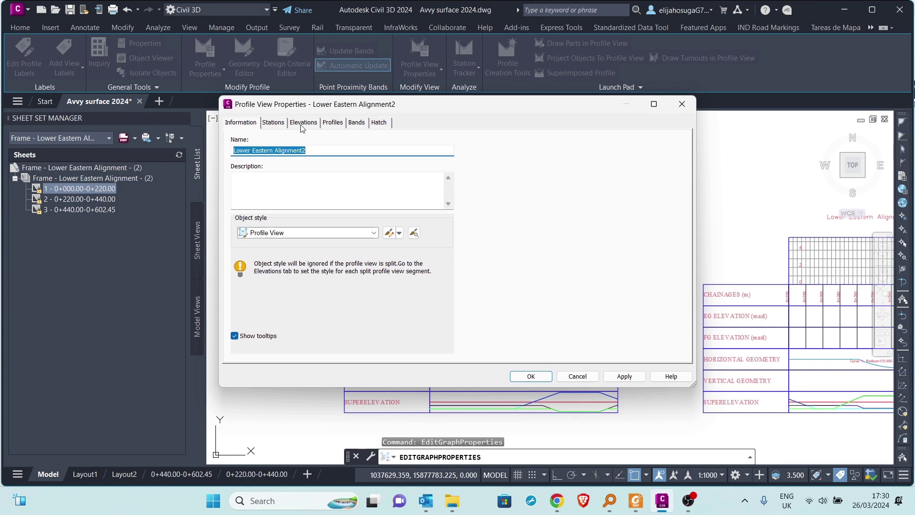
click(302, 123)
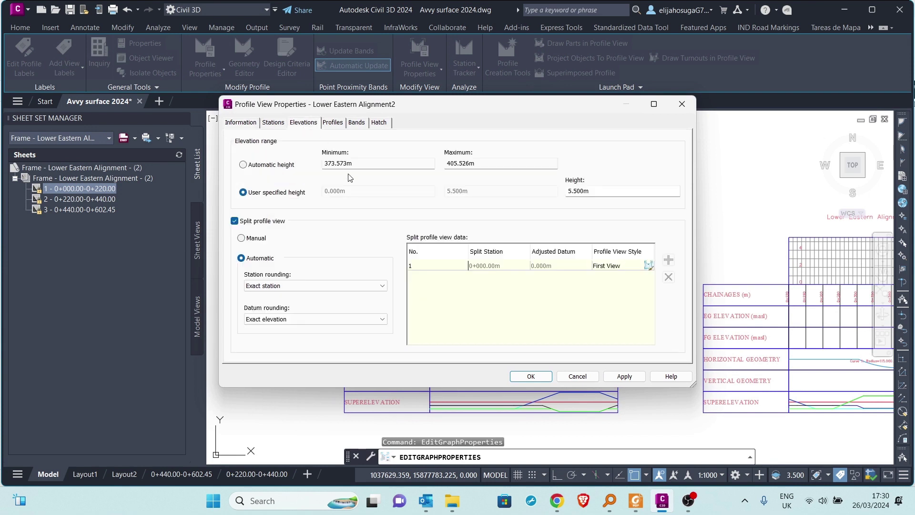
click(244, 165)
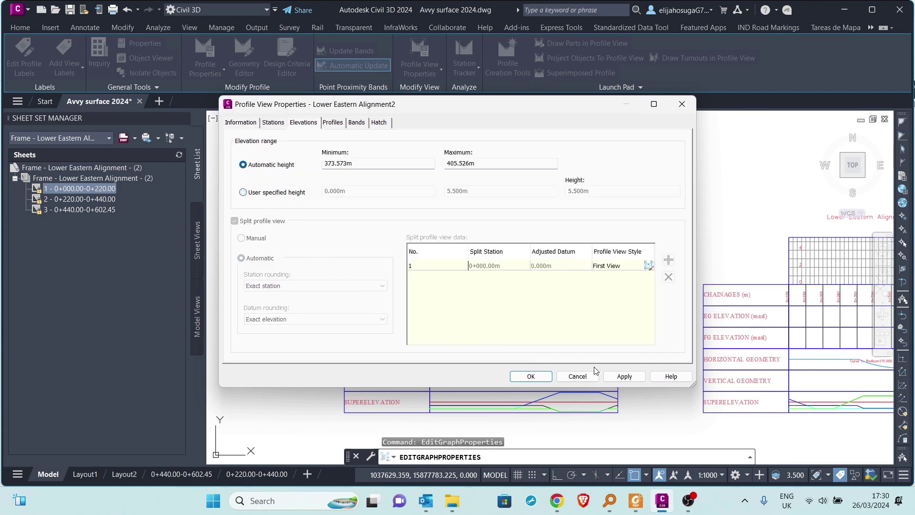
click(624, 376)
click(536, 377)
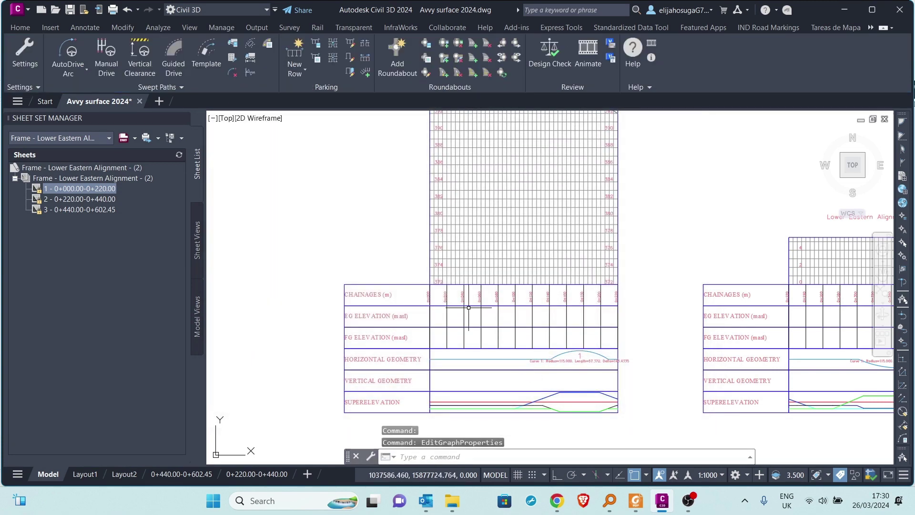
- Examine the first profile view's grid to find the lowest elevation the profile line reaches
scroll(507, 331, down, 4)
scroll(532, 242, up, 8)
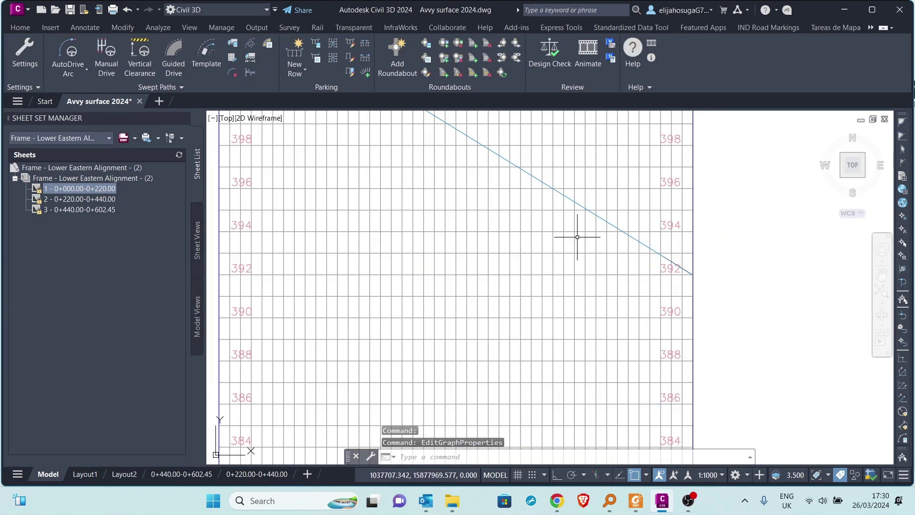
scroll(577, 237, down, 8)
scroll(580, 426, up, 10)
scroll(563, 375, down, 4)
scroll(563, 375, down, 6)
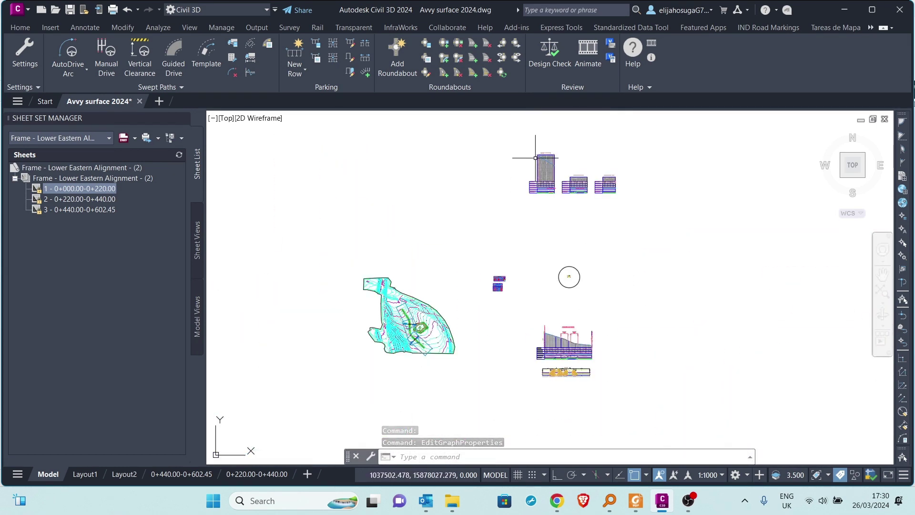
scroll(536, 158, up, 10)
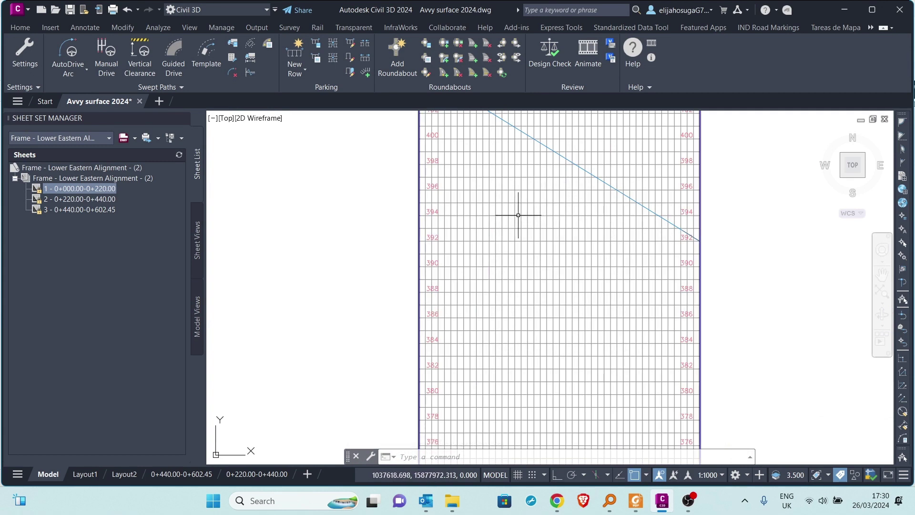
- Give the first sheet's profile view a user-specified height with a minimum elevation of 388 m
click(518, 215)
scroll(518, 217, down, 5)
scroll(518, 224, up, 5)
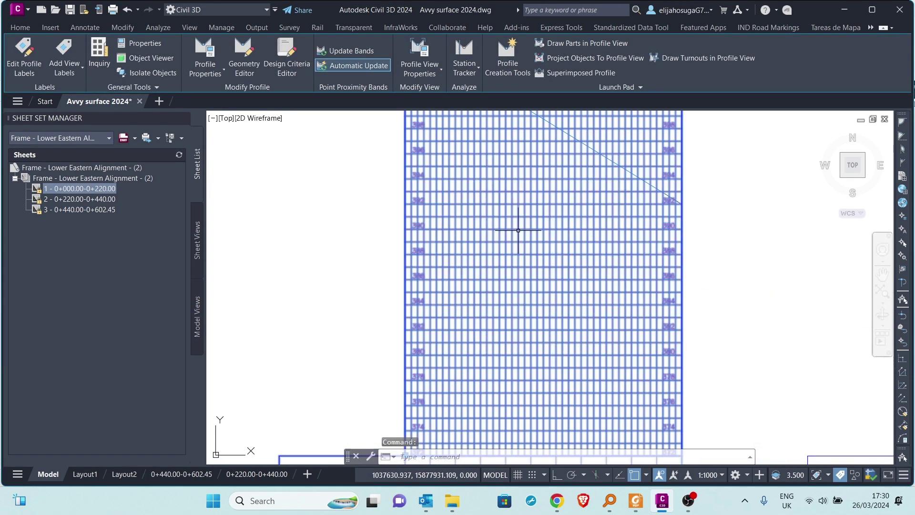
scroll(518, 230, down, 4)
right_click(517, 230)
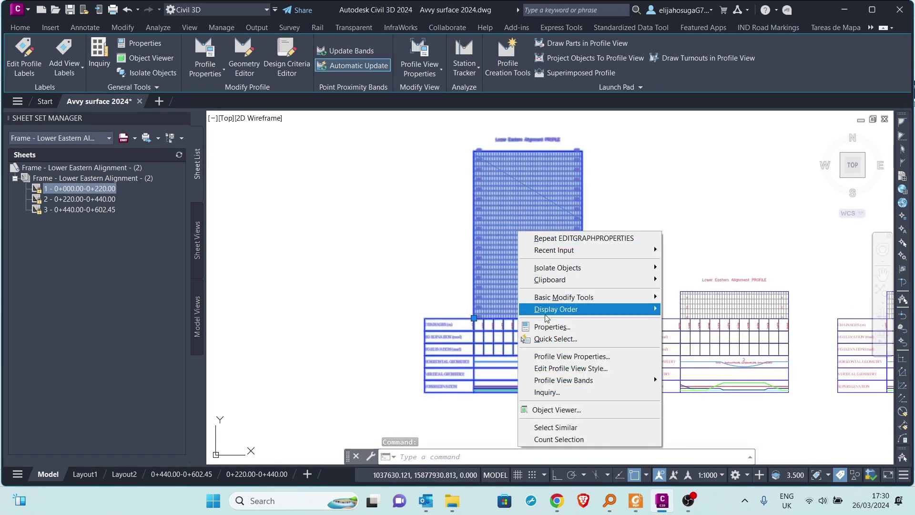
click(555, 360)
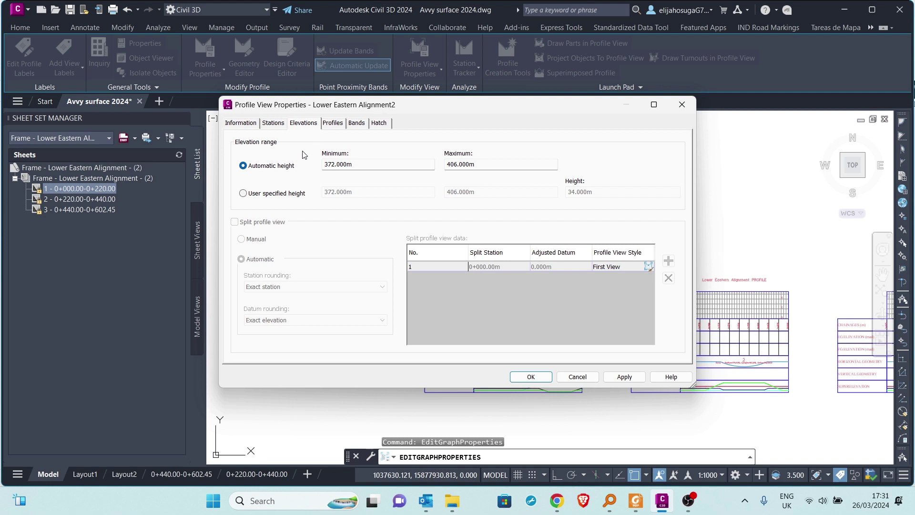
click(243, 193)
mouse_move(443, 110)
mouse_down()
mouse_move(631, 187)
mouse_move(678, 357)
mouse_move(606, 342)
mouse_move(542, 269)
mouse_up()
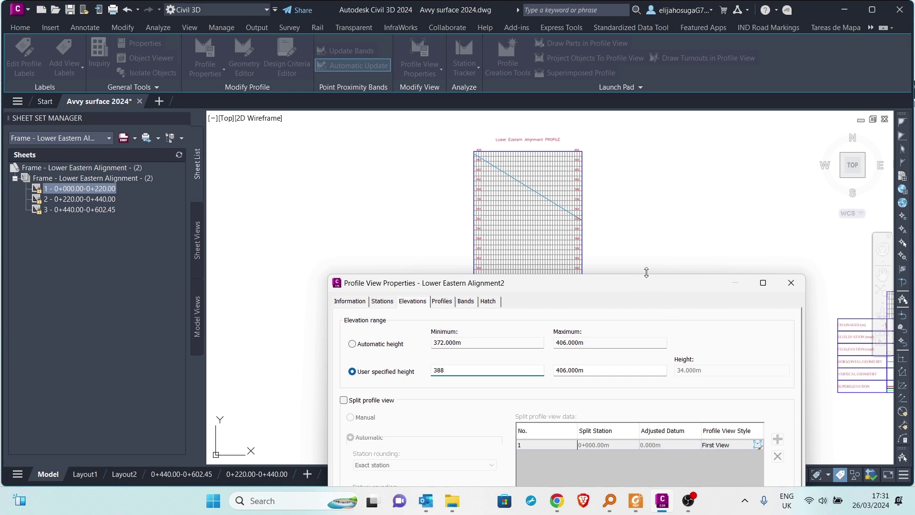
drag(631, 283, 591, 202)
click(692, 479)
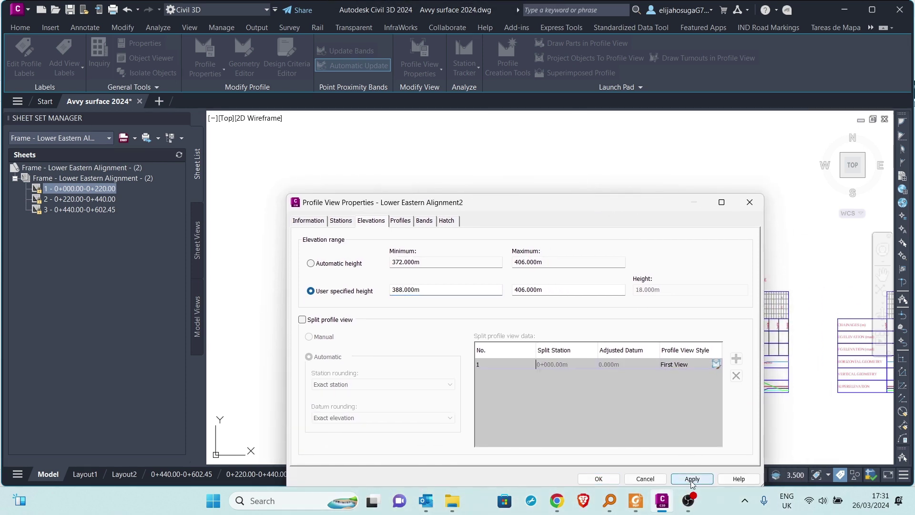
click(598, 479)
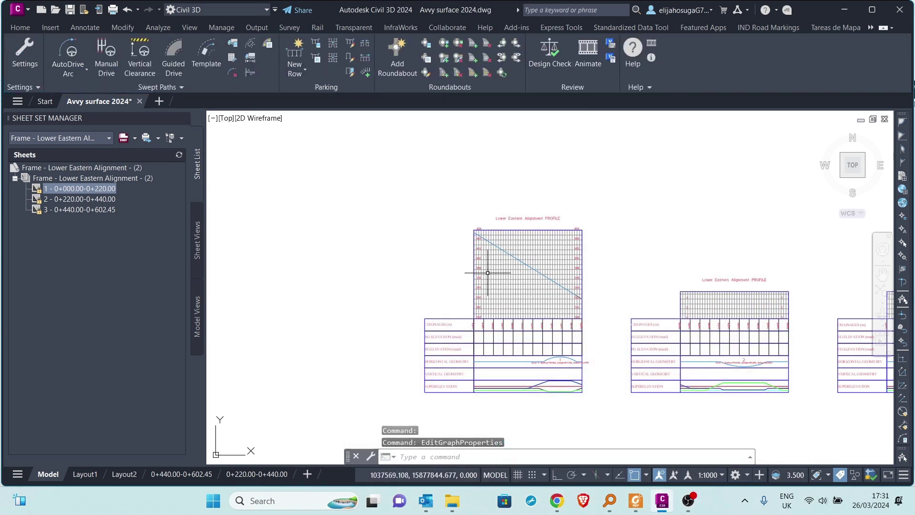
scroll(562, 281, up, 5)
scroll(633, 331, down, 5)
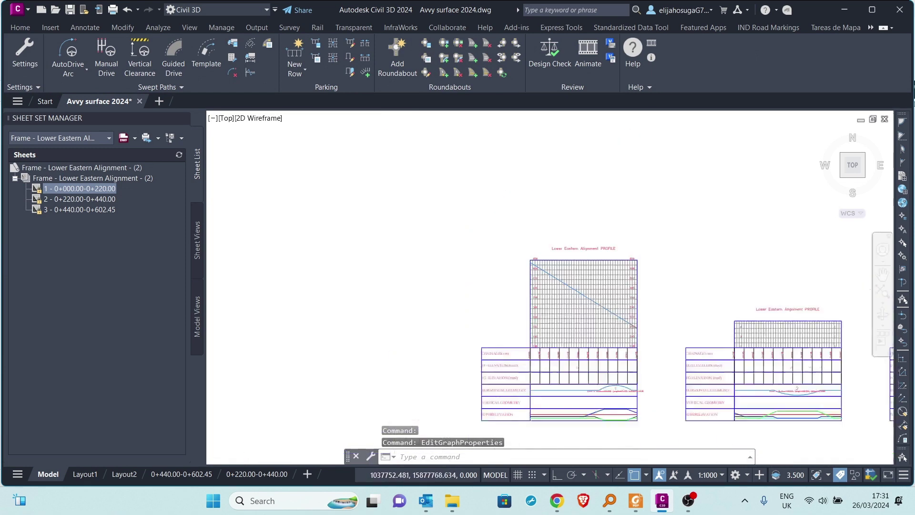
- Check which object style the original full-length Lower Eastern Alignment profile view uses in its profile view properties
scroll(634, 333, down, 3)
middle_drag(641, 362, 571, 174)
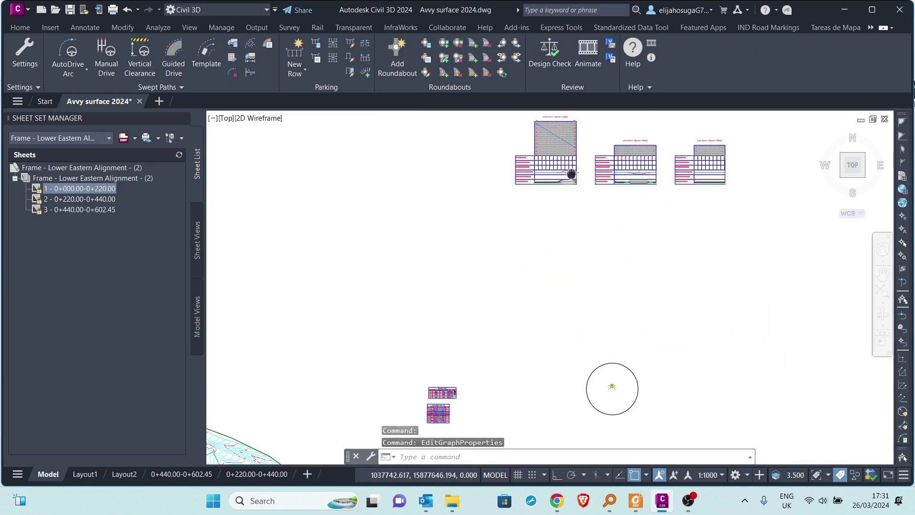
scroll(590, 282, down, 4)
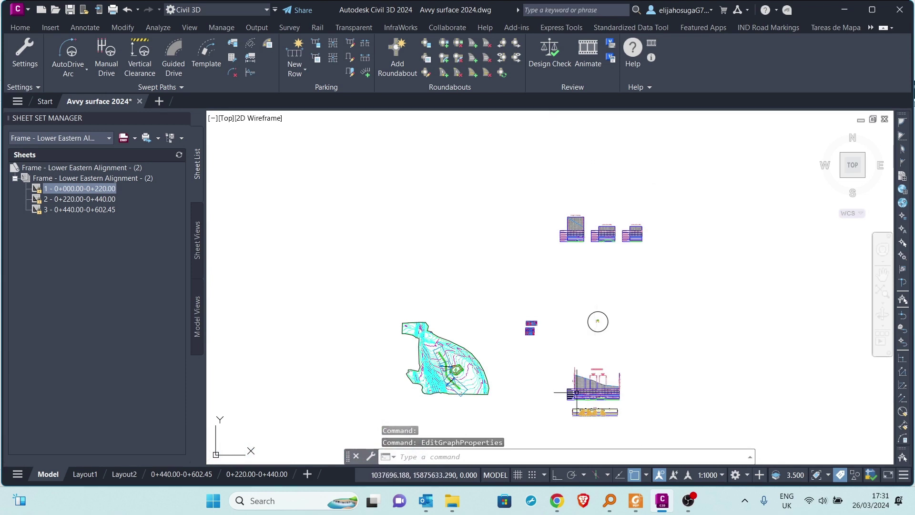
scroll(577, 392, up, 6)
scroll(574, 305, down, 1)
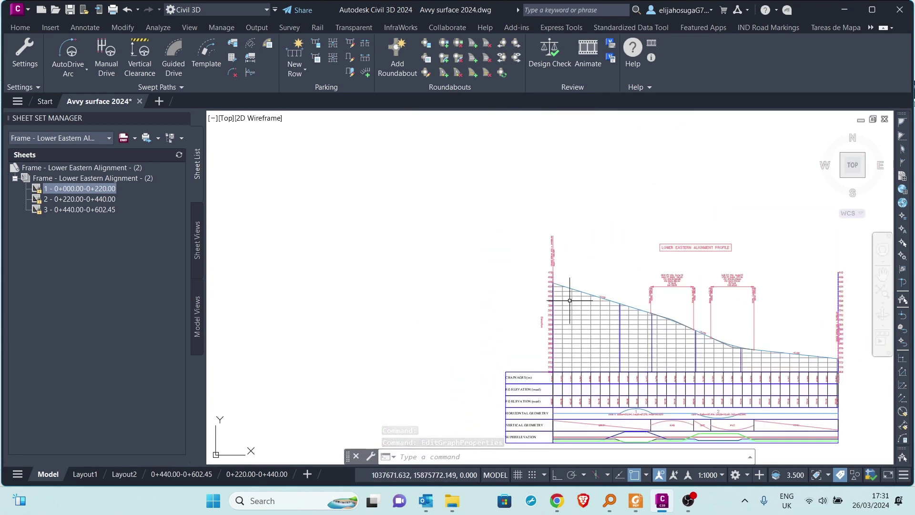
scroll(570, 300, down, 2)
scroll(596, 284, down, 1)
scroll(596, 284, up, 4)
mouse_move(615, 317)
middle_down()
mouse_move(582, 340)
mouse_move(587, 356)
middle_up()
click(572, 314)
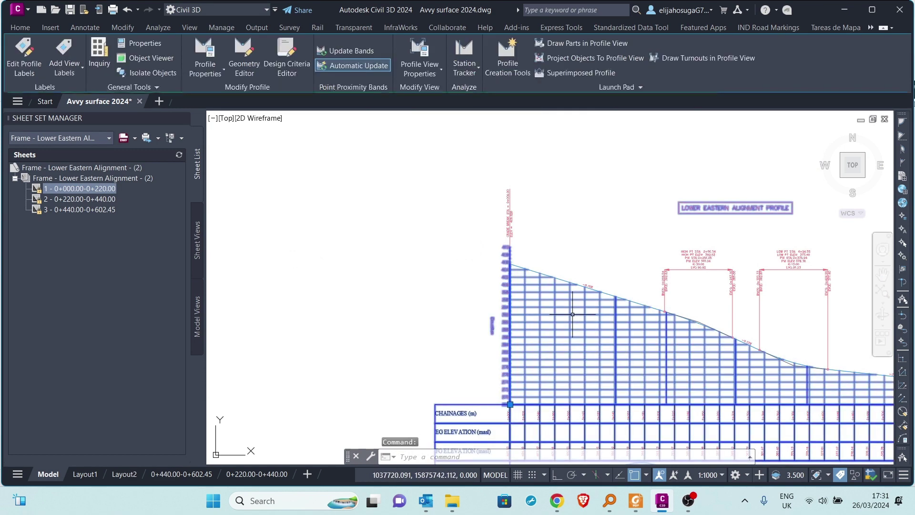
right_click(572, 314)
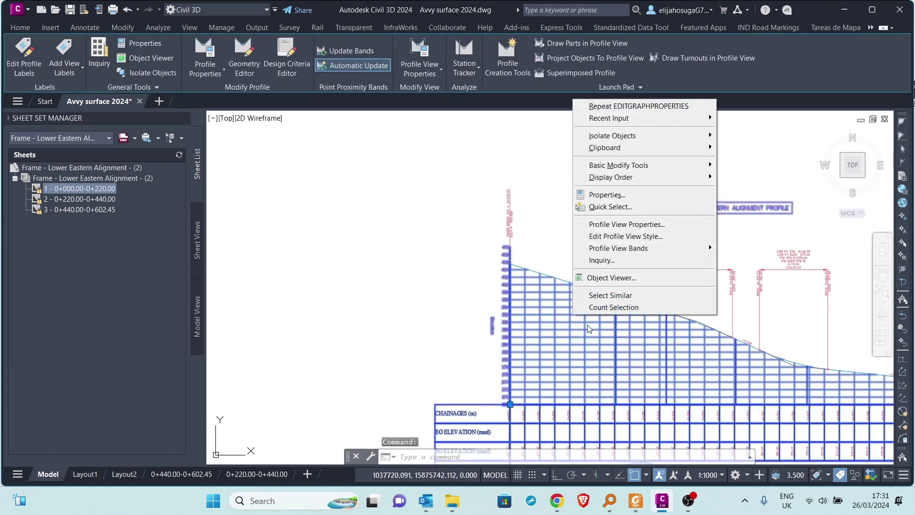
click(610, 225)
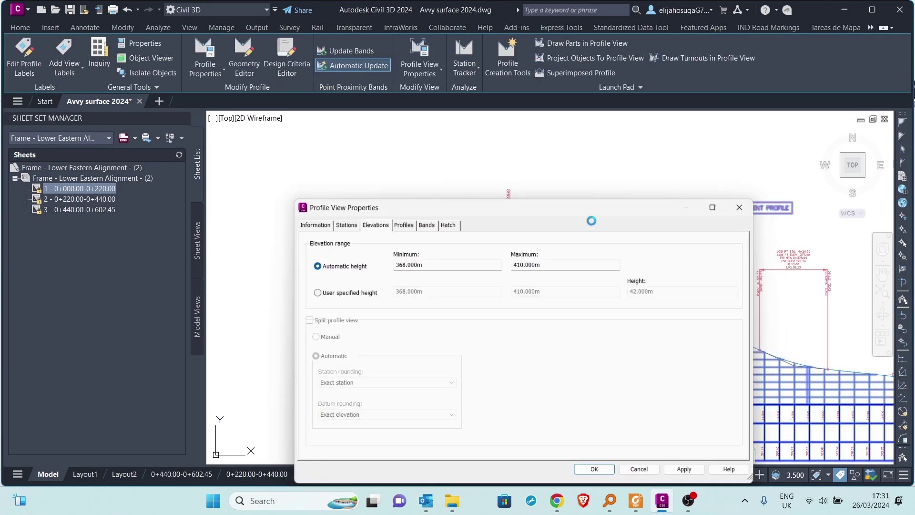
click(317, 221)
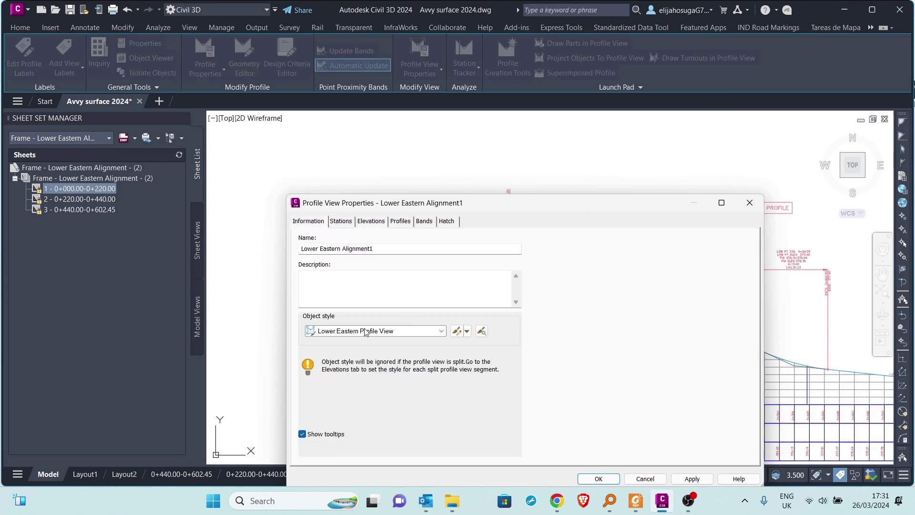
click(749, 203)
- Change the first sheet's profile view object style to Lower Eastern Profile View
scroll(490, 199, down, 6)
scroll(574, 186, up, 2)
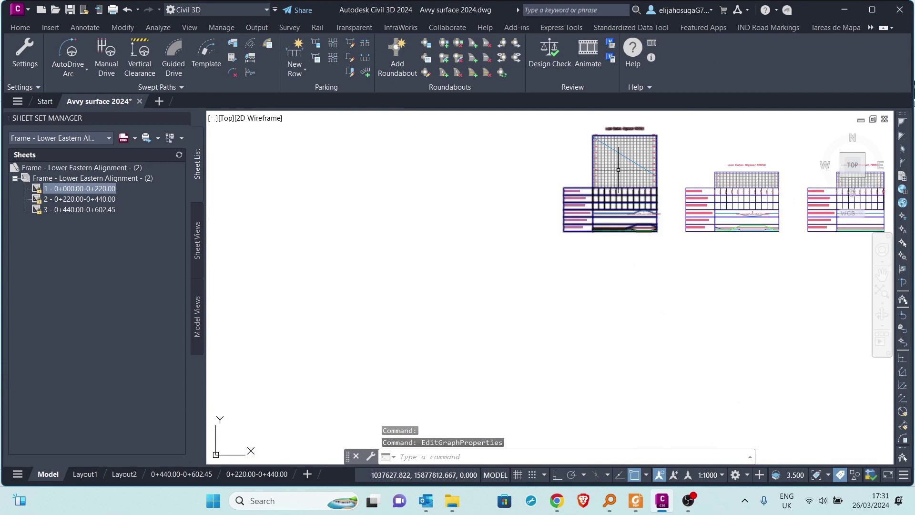
click(619, 173)
right_click(618, 172)
click(676, 296)
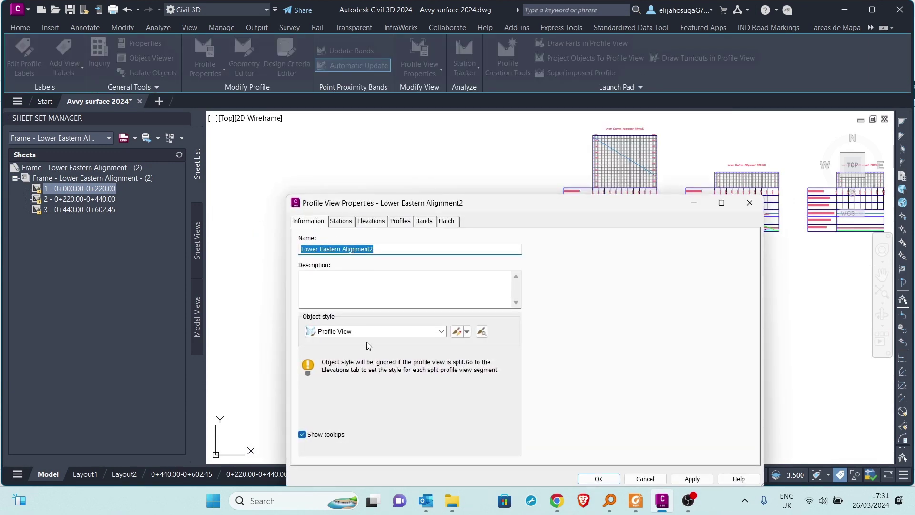
click(368, 332)
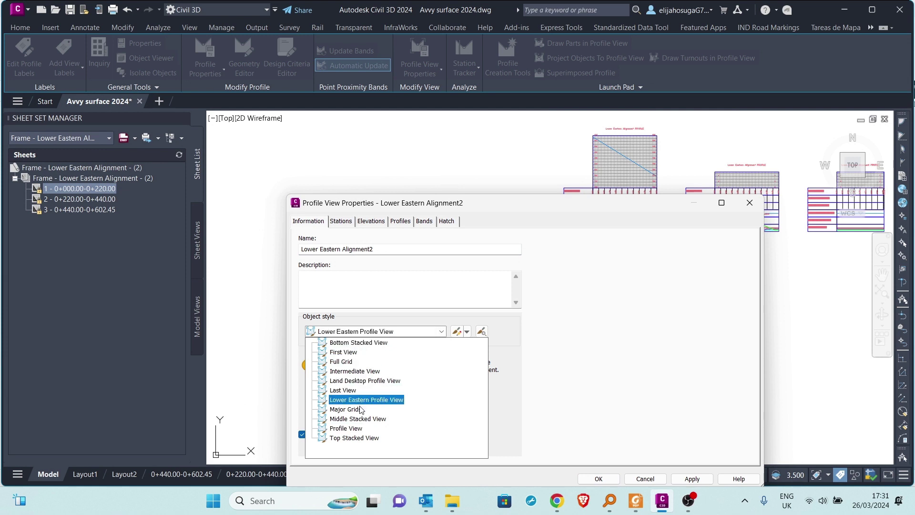
click(358, 399)
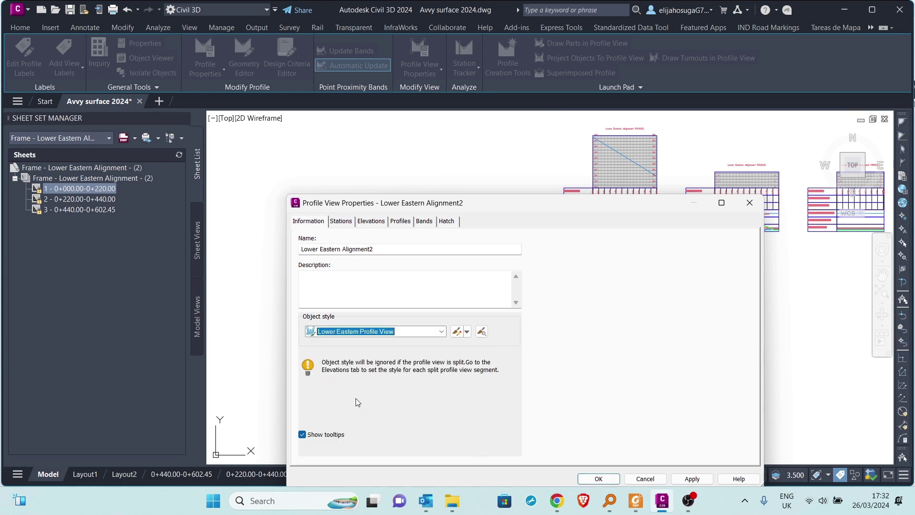
click(692, 478)
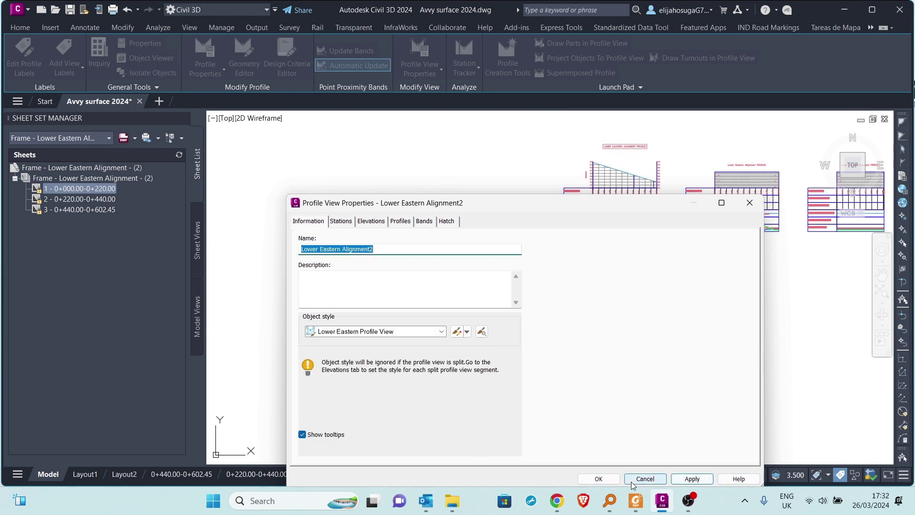
click(598, 478)
- Open sheet 1 - 0+000.00-0+220.00 from the sheet set and examine how the restyled profile view fits its viewport
scroll(584, 170, up, 3)
scroll(612, 180, down, 8)
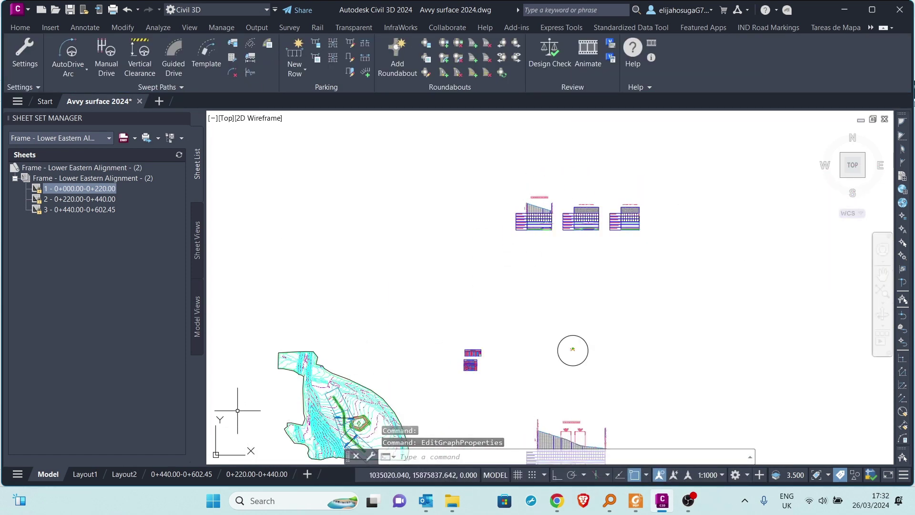
double_click(74, 188)
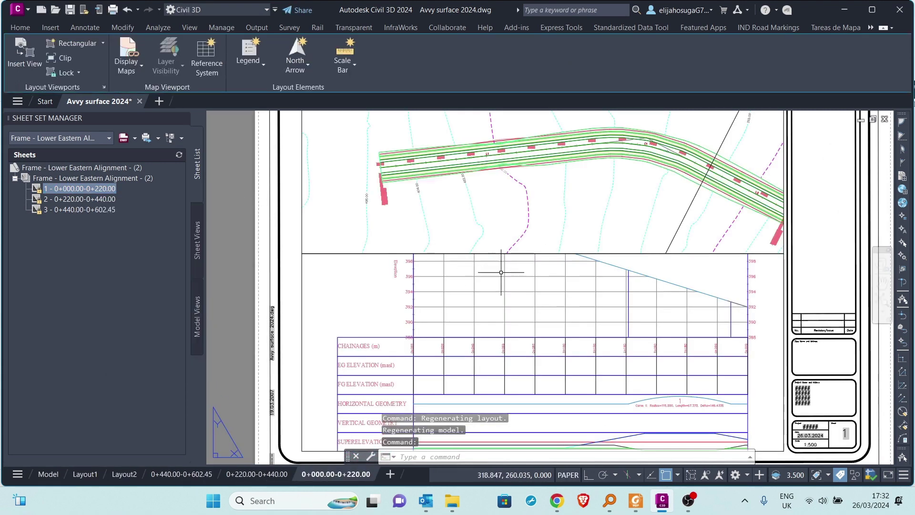
scroll(540, 317, down, 4)
scroll(554, 302, up, 5)
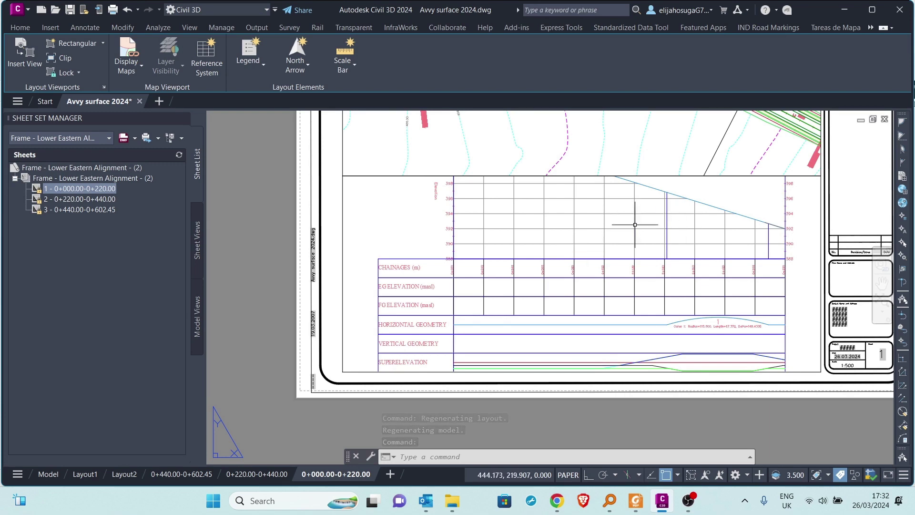
scroll(632, 234, down, 5)
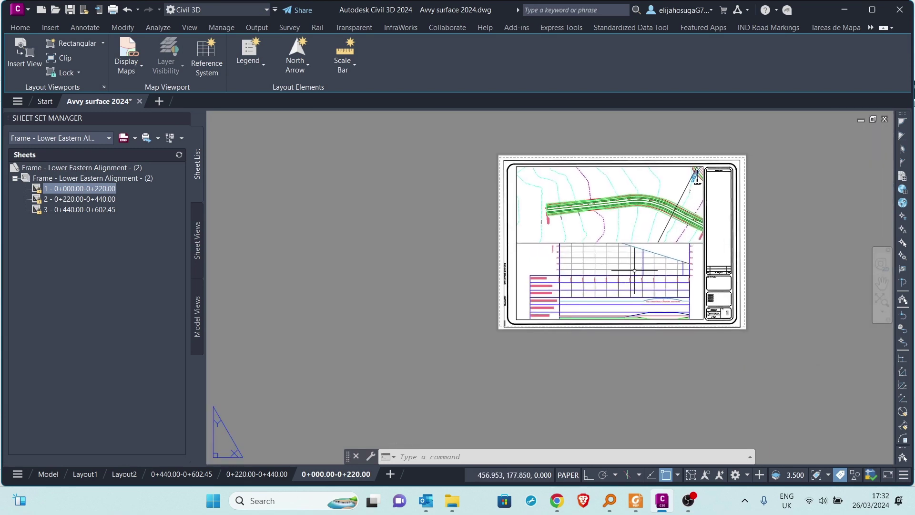
scroll(503, 289, up, 5)
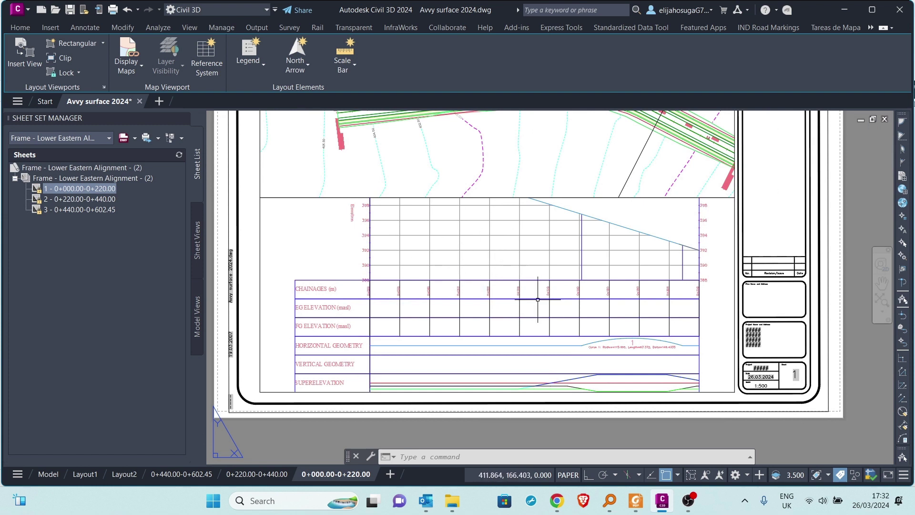
scroll(442, 264, down, 2)
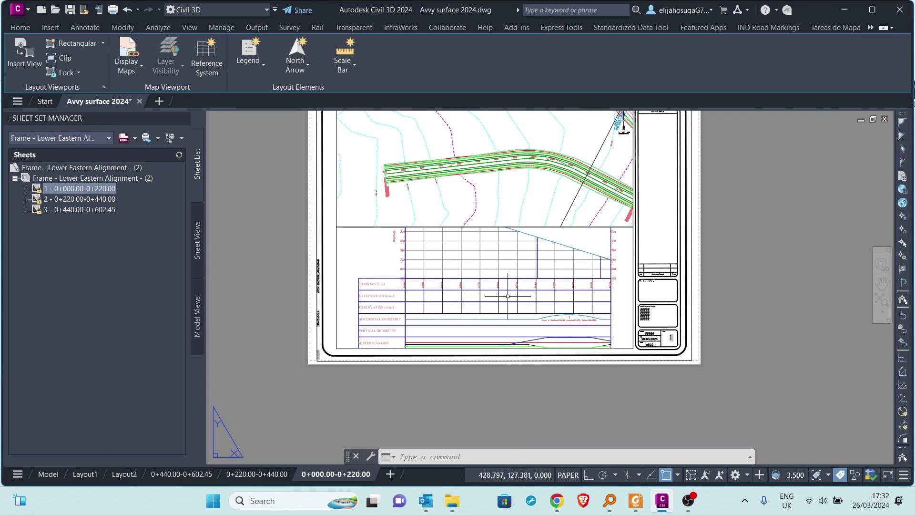
middle_drag(494, 301, 514, 333)
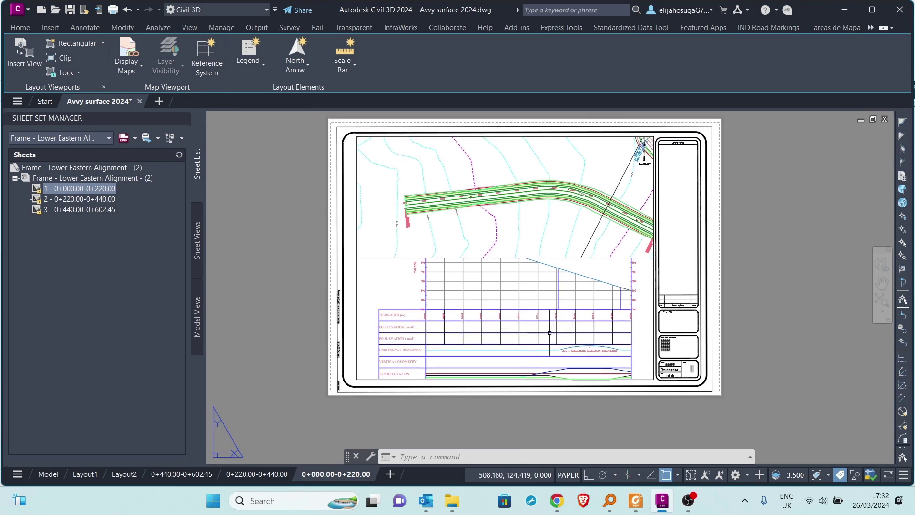
middle_drag(543, 289, 562, 324)
scroll(602, 312, up, 2)
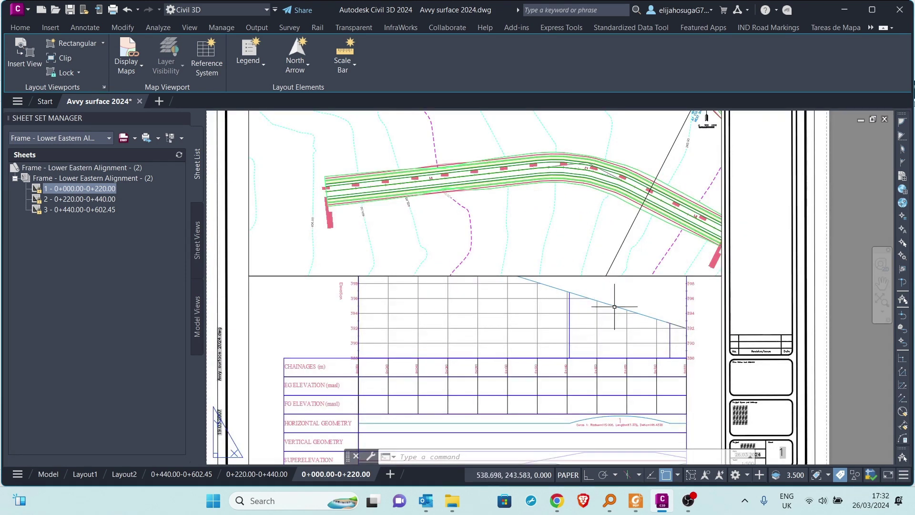
scroll(710, 330, up, 1)
scroll(569, 315, down, 4)
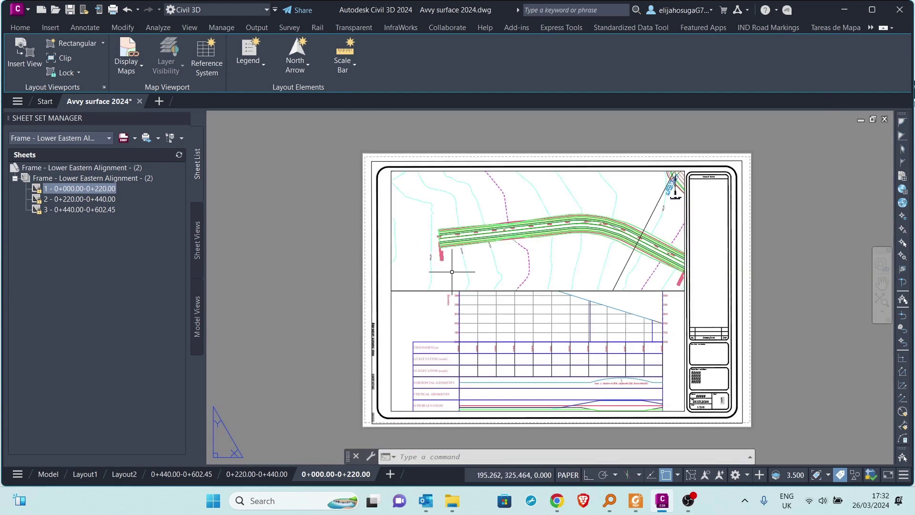